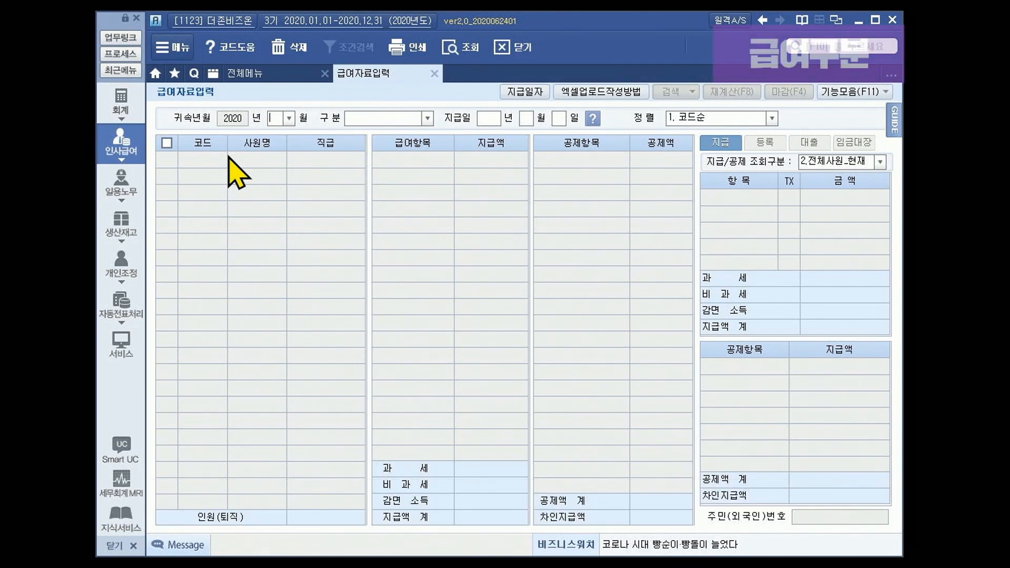
Load the payroll data for attribution month 06 of 2020 with the pay type 1. 급여.
left_click(288, 118)
left_click(276, 189)
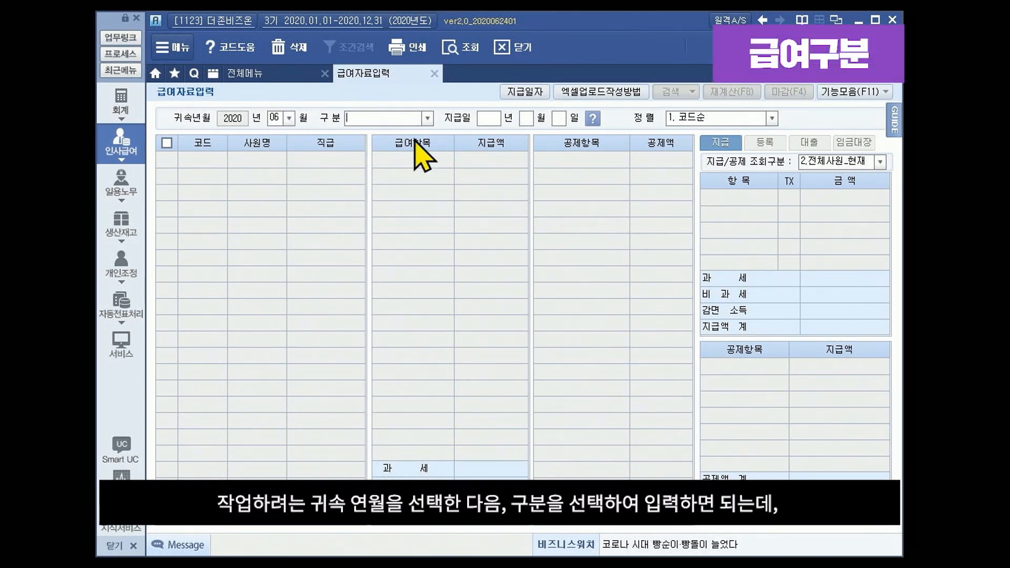
left_click(427, 119)
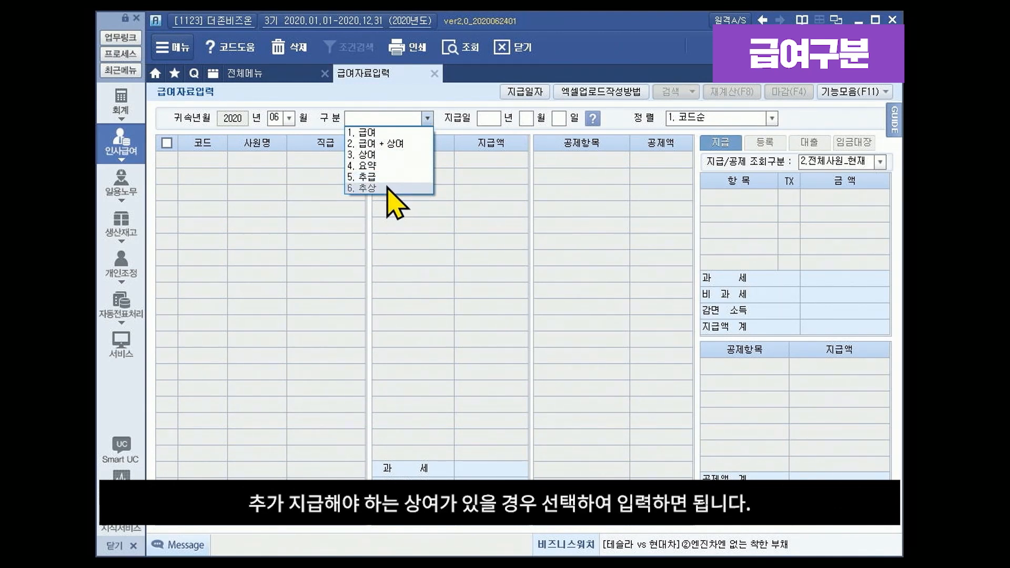
left_click(407, 131)
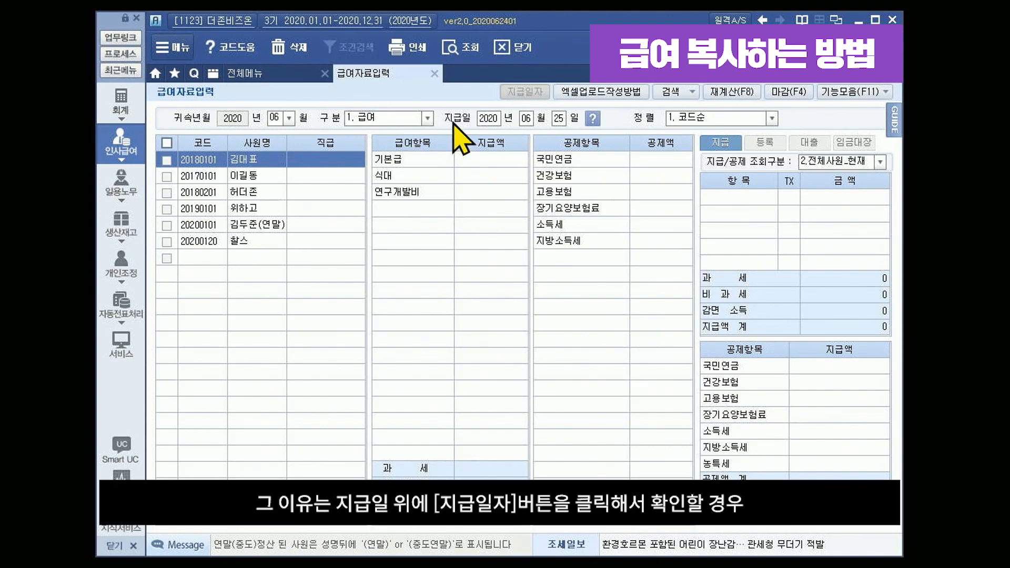
Look up the payment dates registered for attribution month 06 and load the 2020-06-25 급여 entry.
left_click(537, 94)
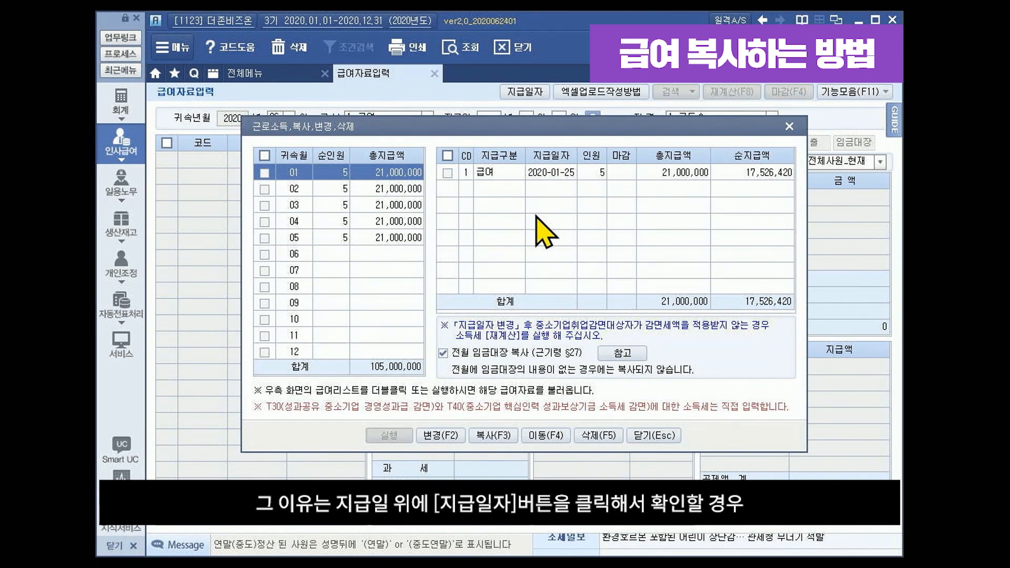
left_click(341, 255)
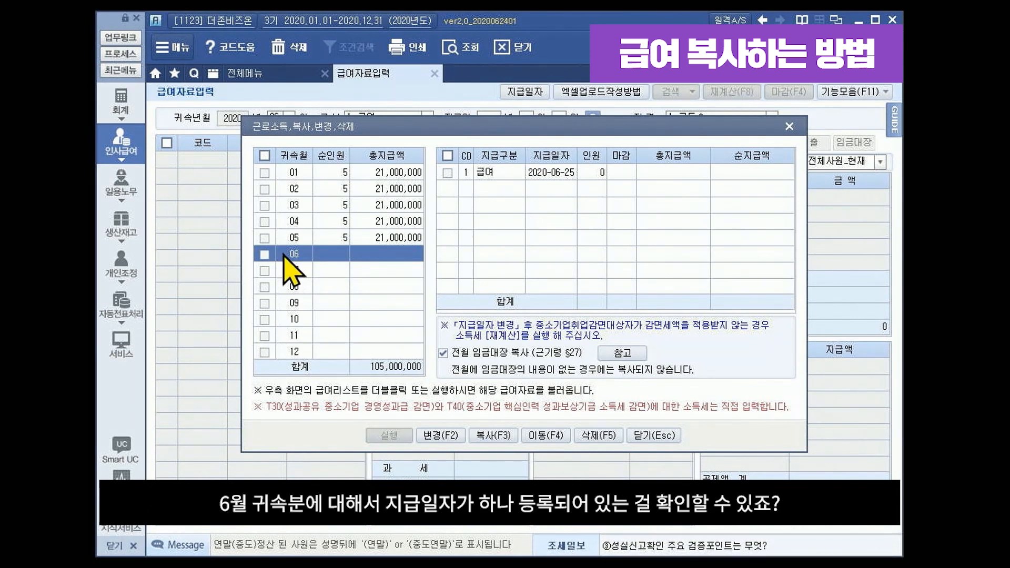
left_click(568, 173)
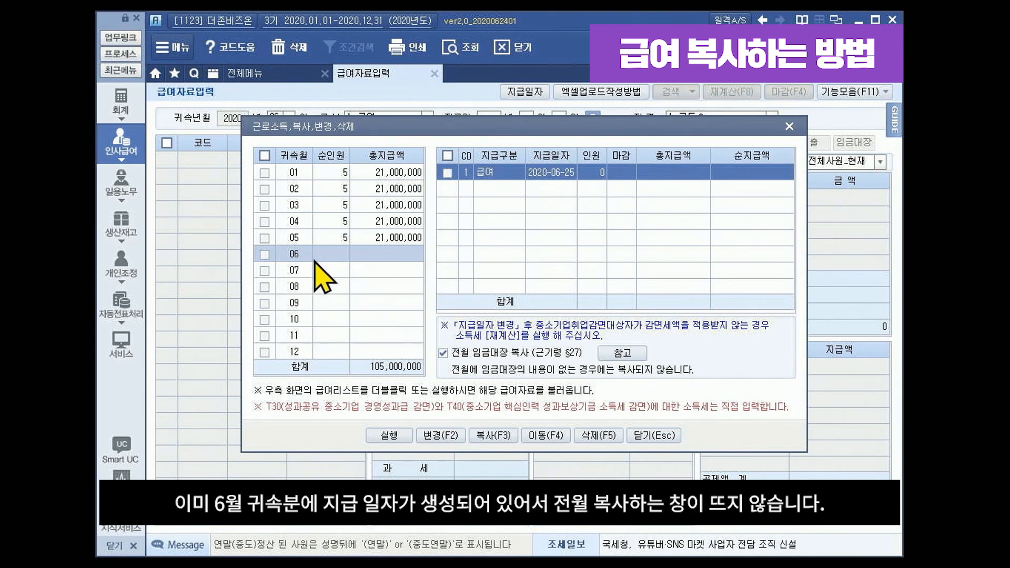
double_click(556, 174)
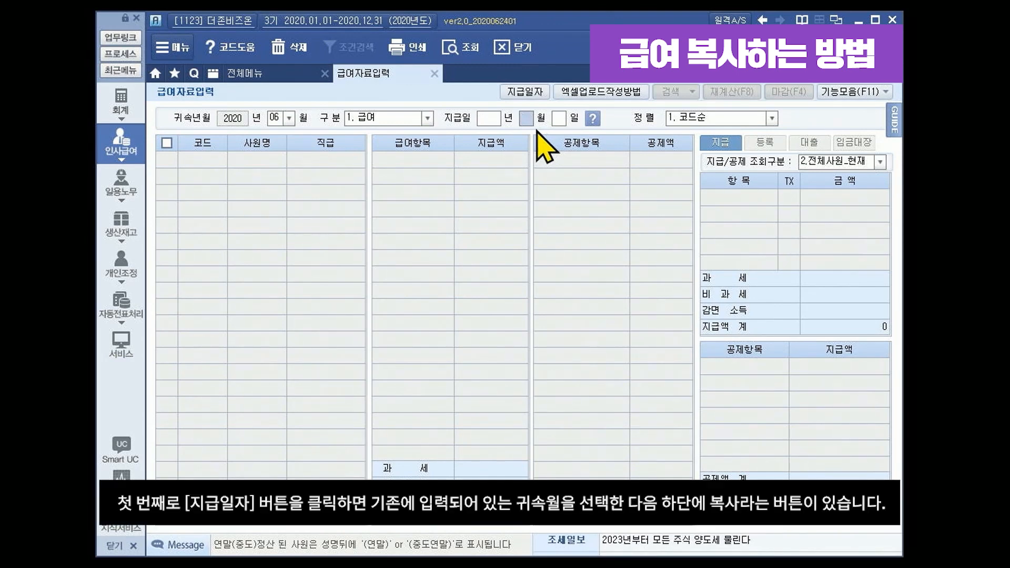
Copy the 급여 data from attribution month 05 to month 06 of 2020, overwriting the existing entry.
left_click(529, 93)
left_click(329, 237)
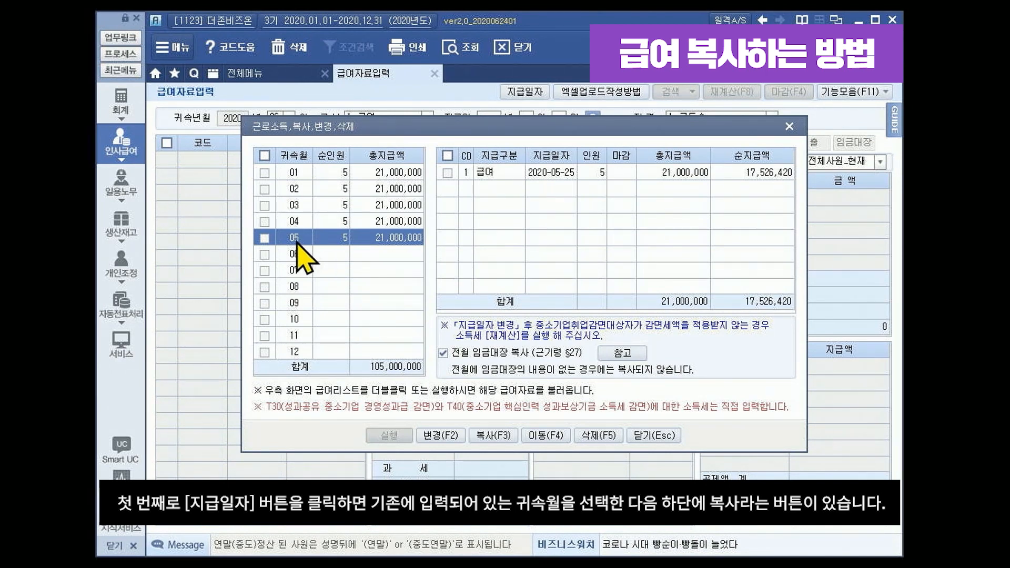
left_click(483, 436)
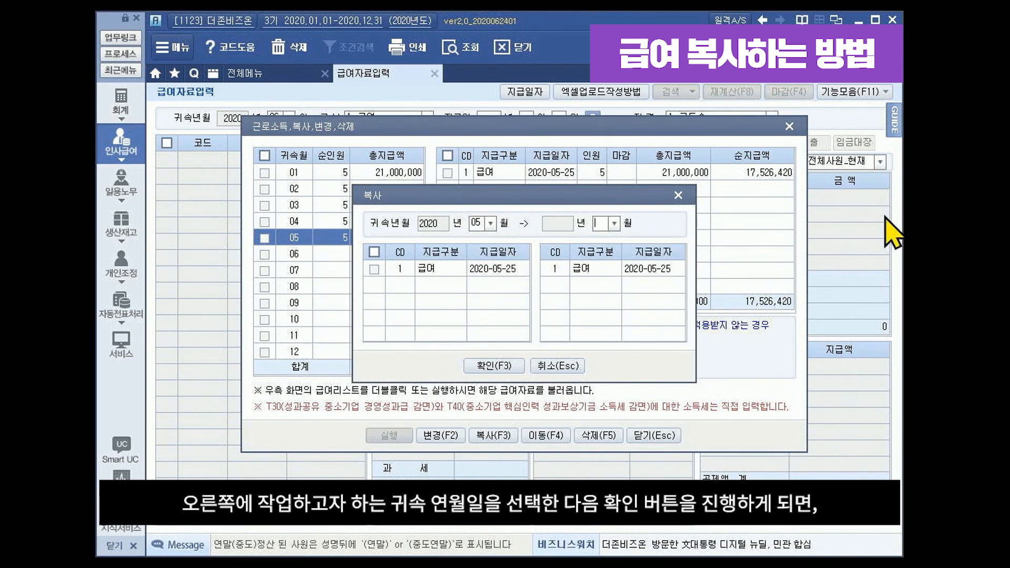
type("06")
key("Return")
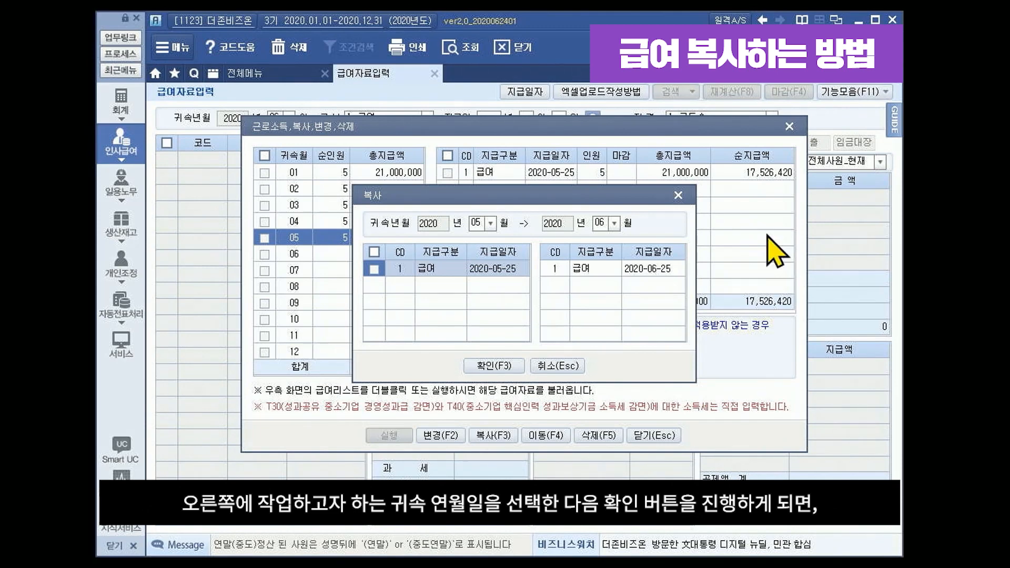
left_click(499, 368)
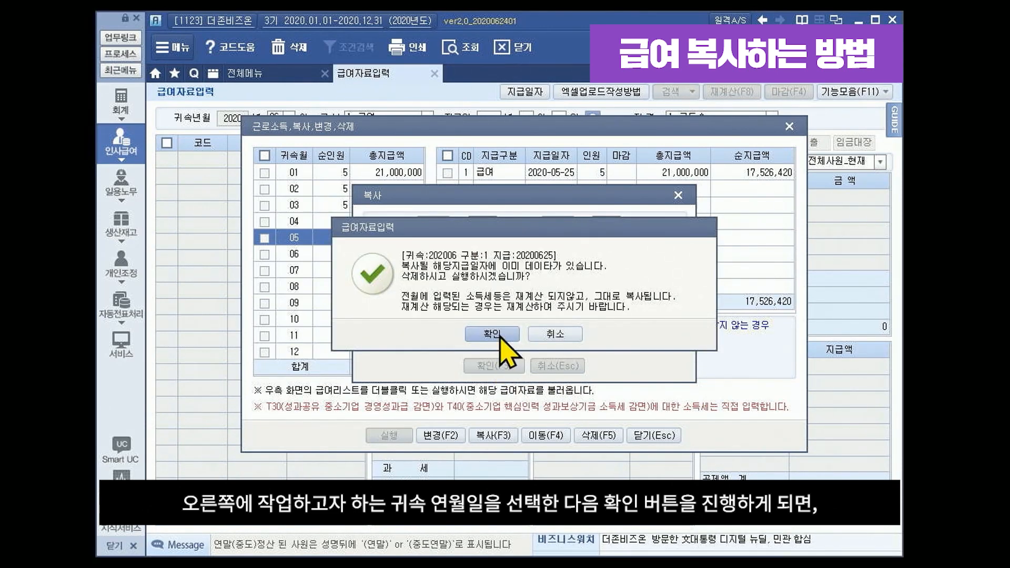
left_click(503, 337)
Compare the payroll entries of months 05 and 06, and open the 2020-06-25 급여 entry.
left_click(333, 253)
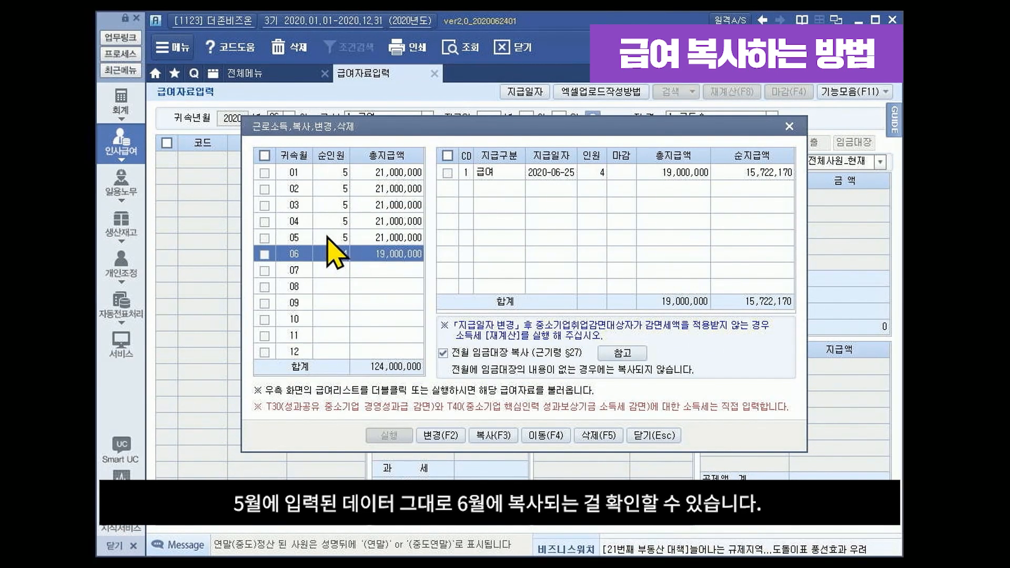
left_click(329, 237)
left_click(326, 254)
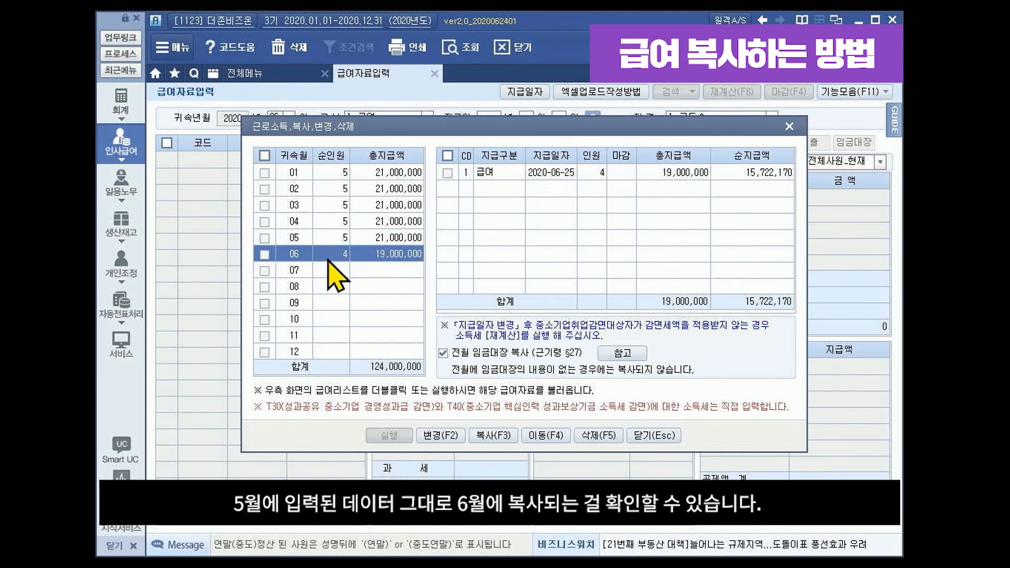
double_click(521, 174)
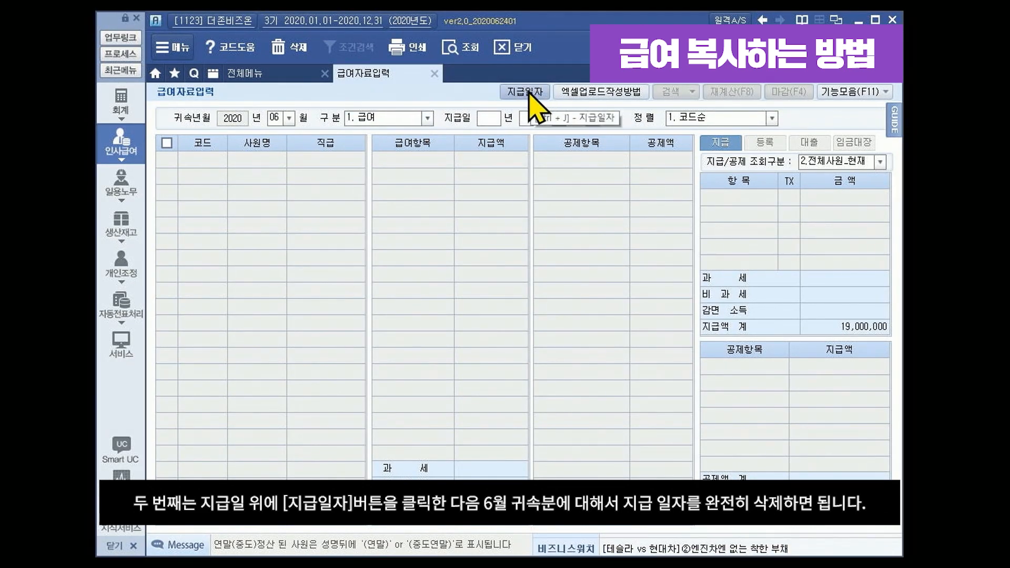
Delete all payment dates of attribution month 06 and close the payment date window.
left_click(529, 92)
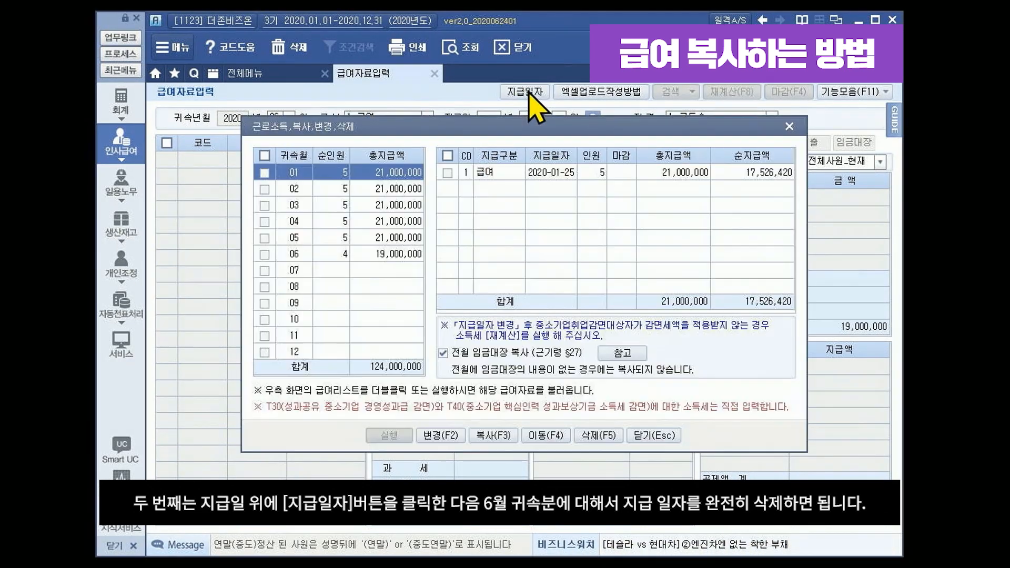
left_click(343, 255)
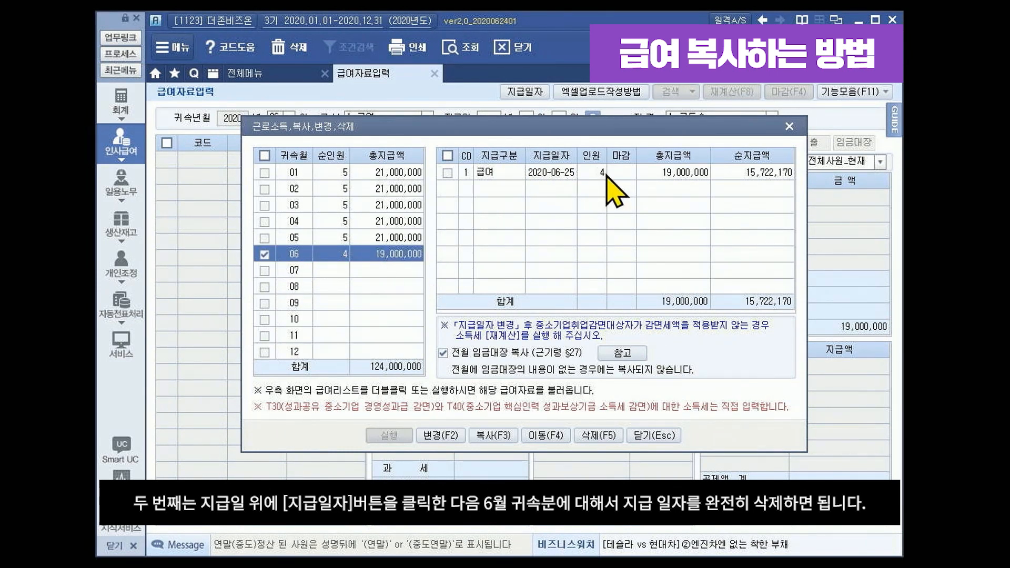
left_click(598, 436)
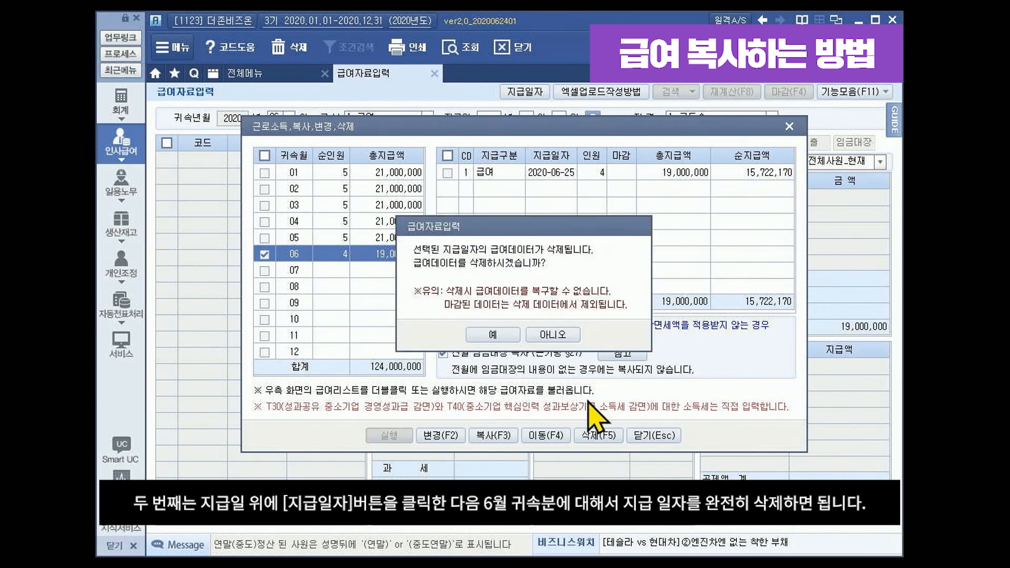
left_click(498, 337)
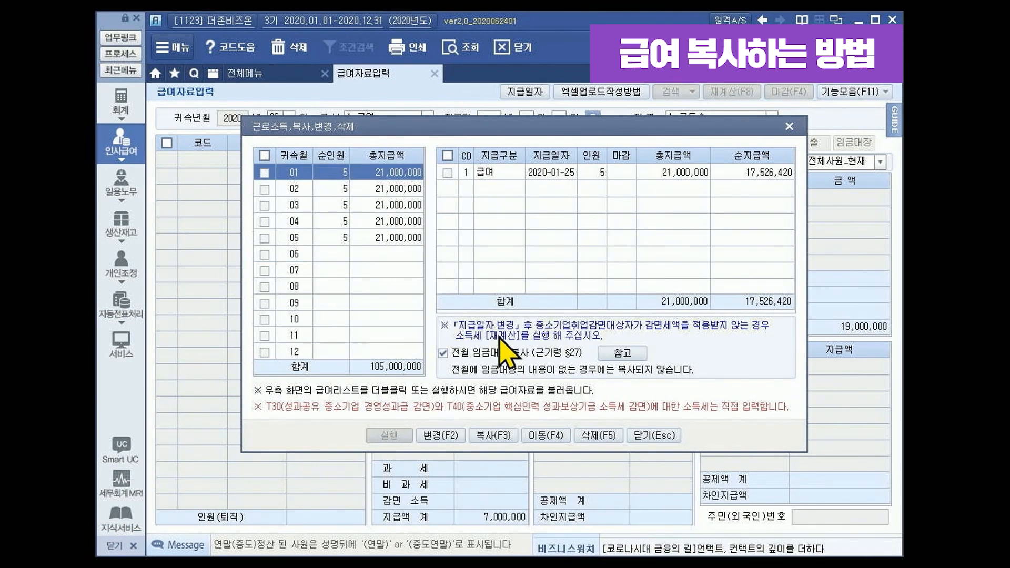
left_click(654, 436)
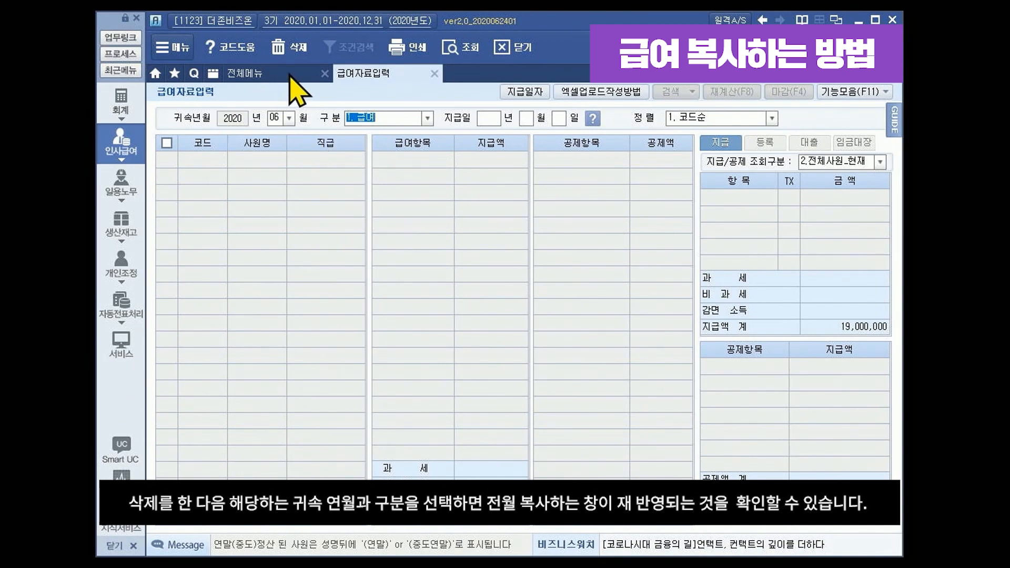
Choose pay type 1. 급여 for month 06 and copy the previous month's data without recalculating.
left_click(428, 119)
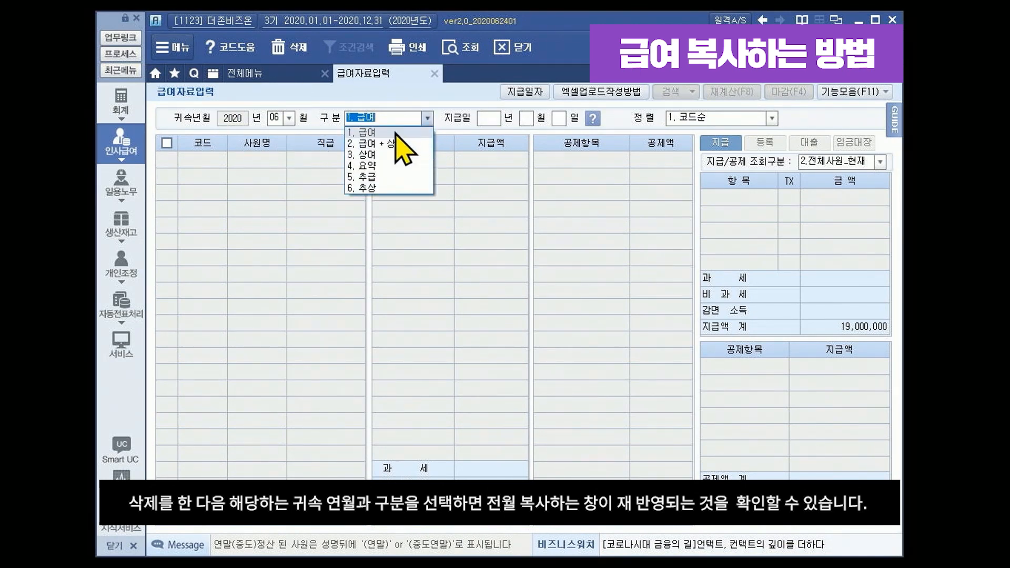
left_click(400, 134)
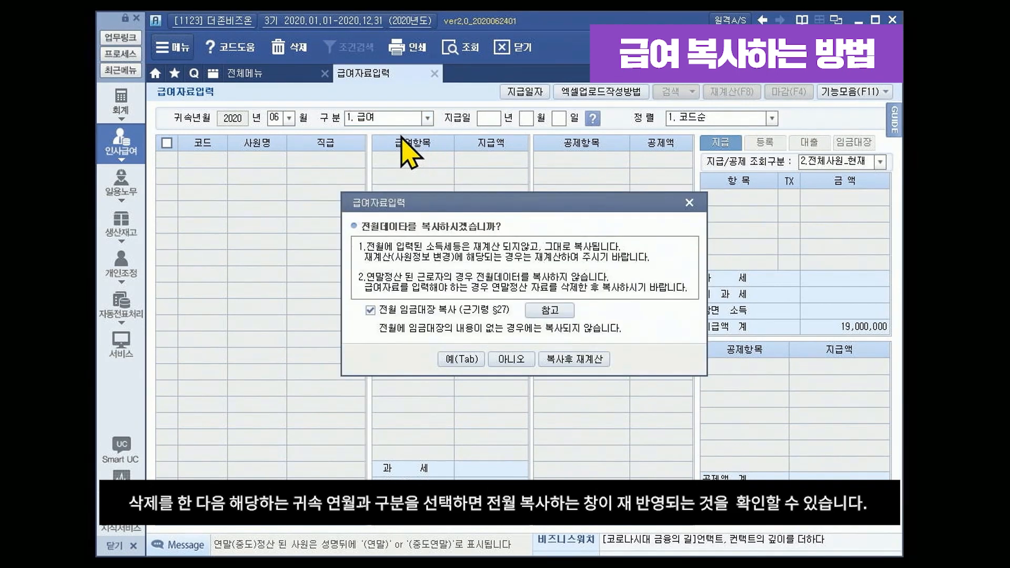
left_click(463, 360)
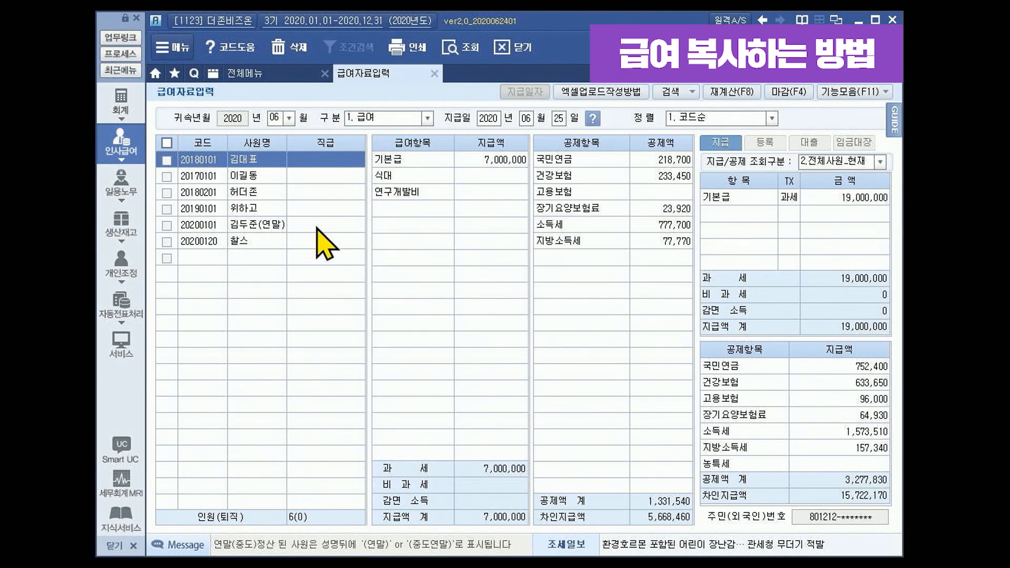
Check the copied pay and deduction items of the second to fifth employees in the list.
left_click(246, 176)
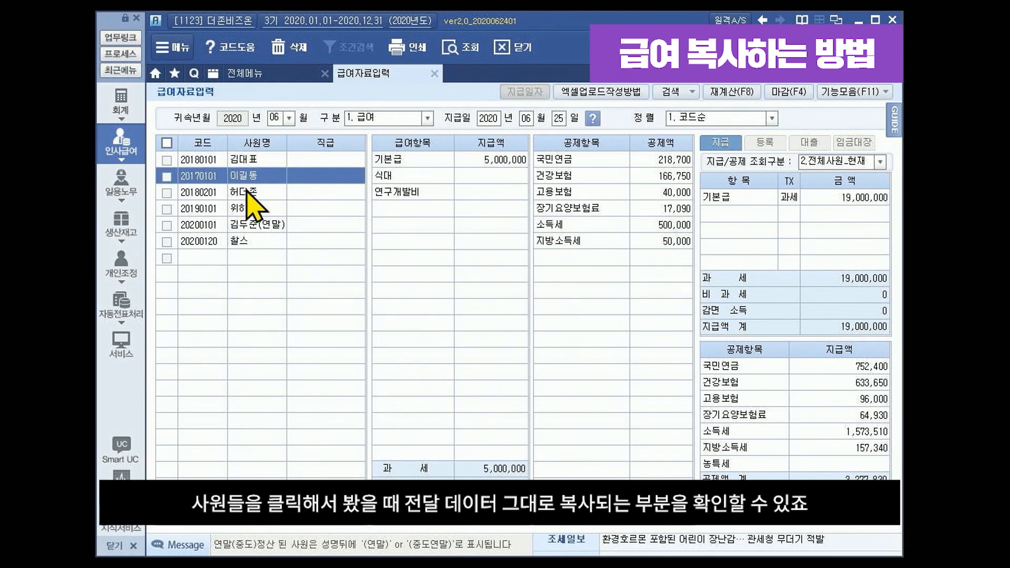
left_click(246, 190)
left_click(247, 208)
left_click(250, 225)
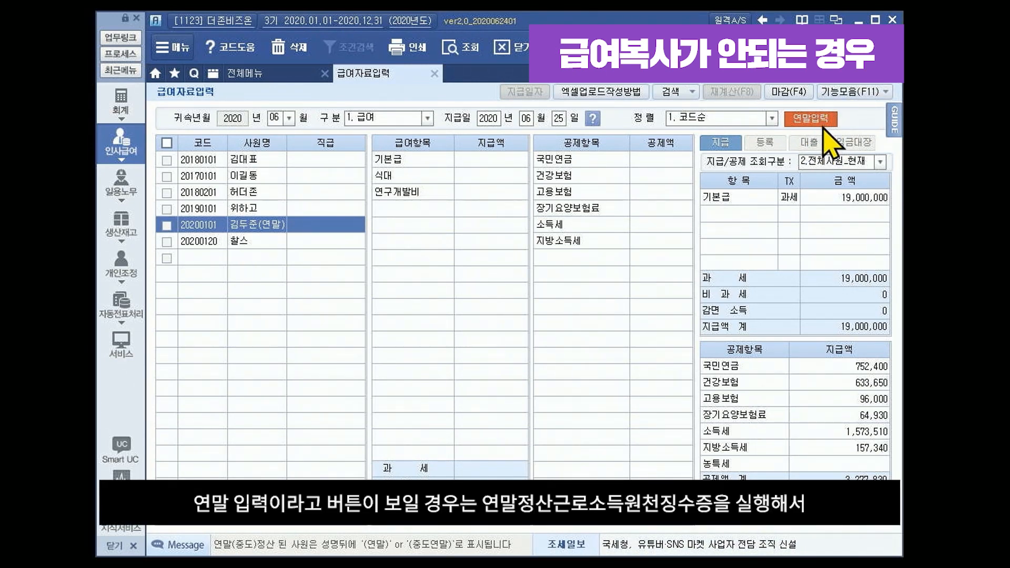
Open 연말정산 근로소득원천징수영수증 and delete the listed employee's year-end settlement record.
left_click(302, 74)
left_click(722, 149)
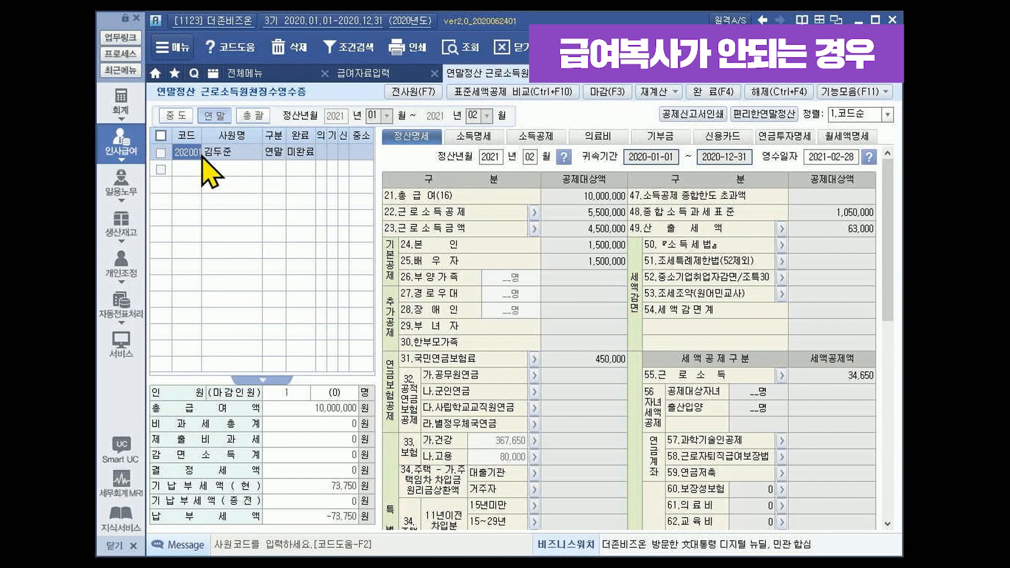
left_click(161, 153)
left_click(291, 48)
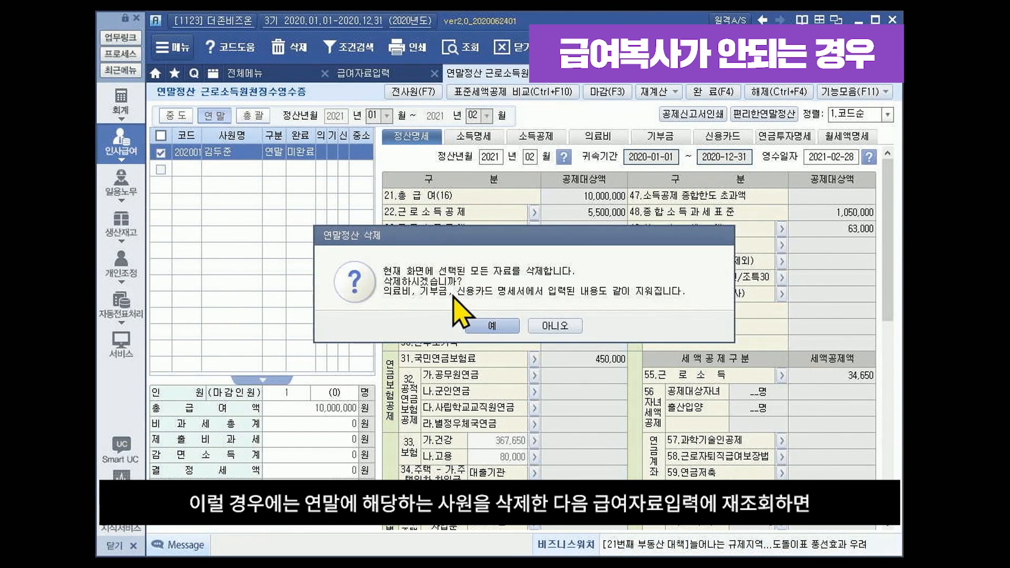
left_click(482, 328)
Return to 급여자료입력, refresh the June payroll data and select the employee formerly marked (연말).
left_click(391, 78)
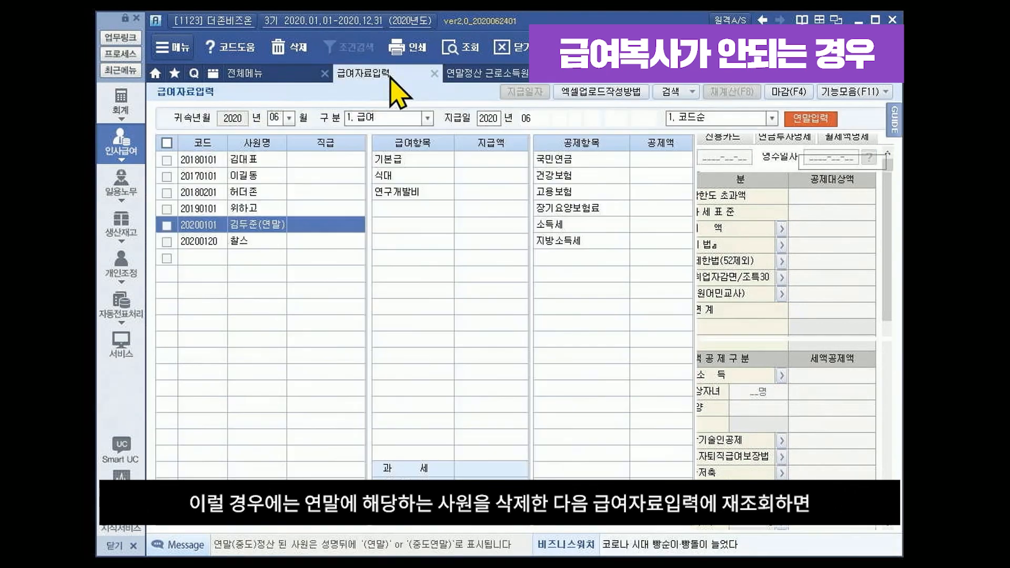
left_click(463, 46)
left_click(283, 226)
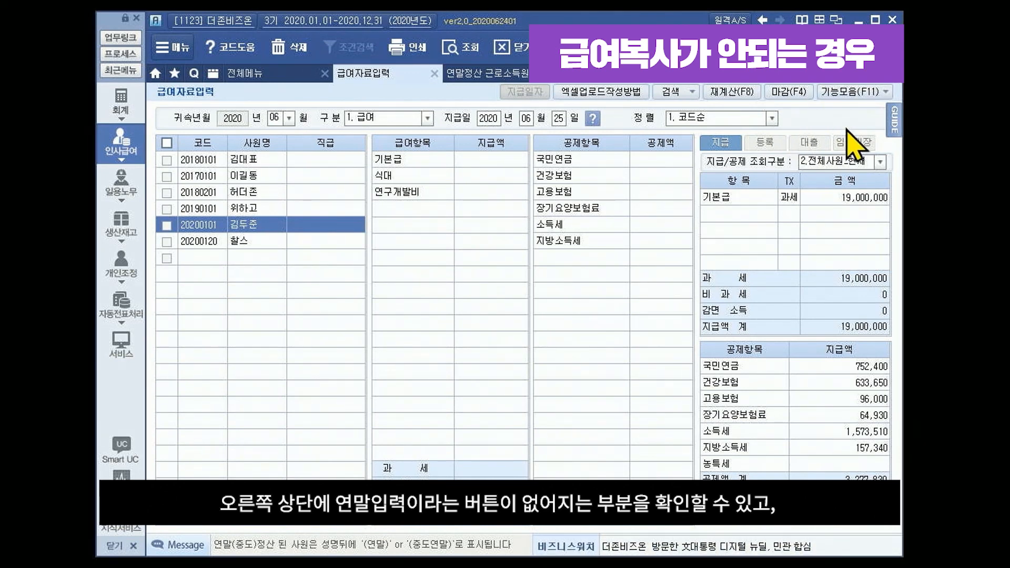
Delete the 2020-06-25 급여 entry of attribution month 06 and close the payment date window.
left_click(526, 91)
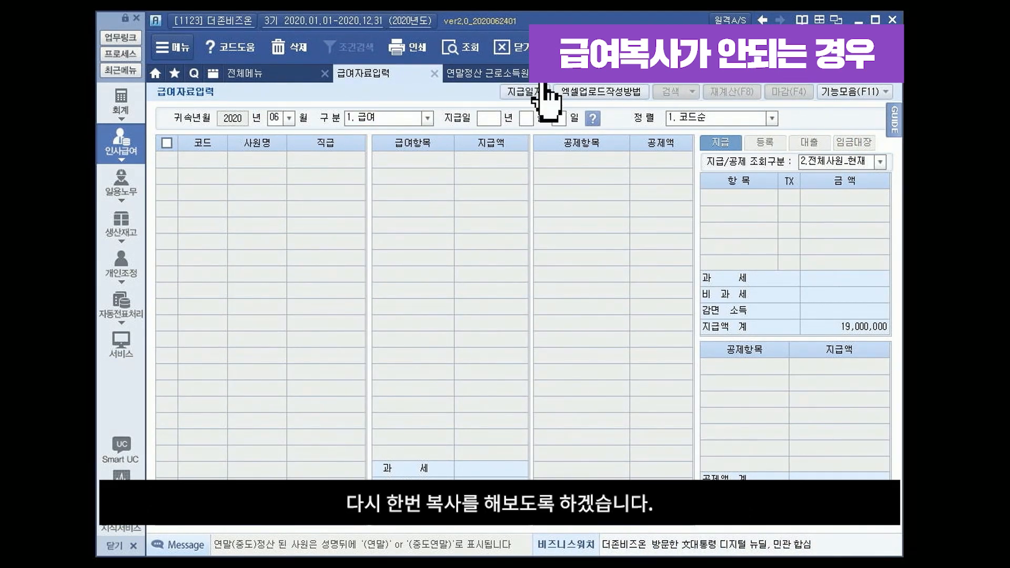
left_click(394, 255)
left_click(447, 173)
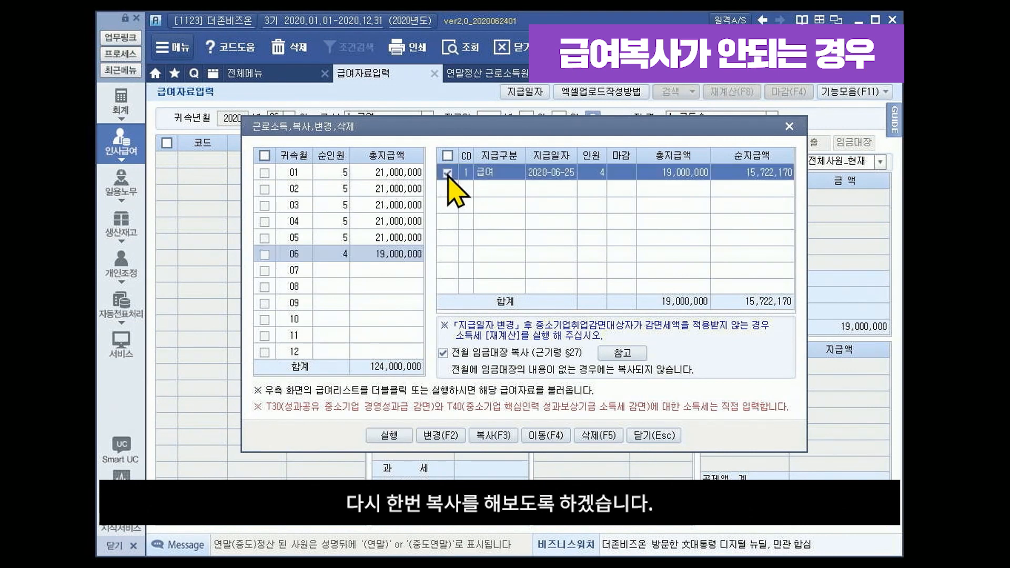
left_click(599, 436)
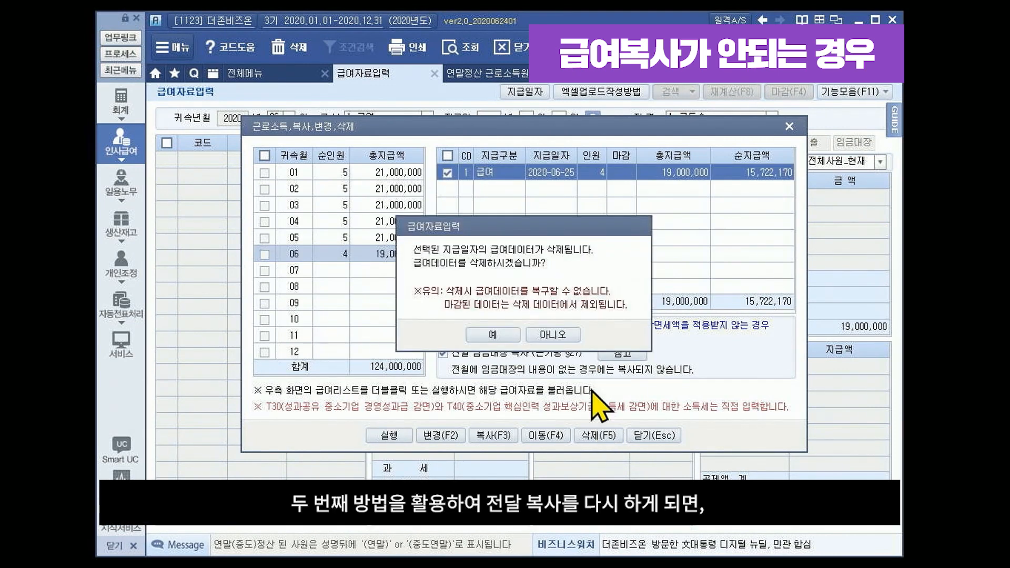
left_click(493, 336)
left_click(790, 127)
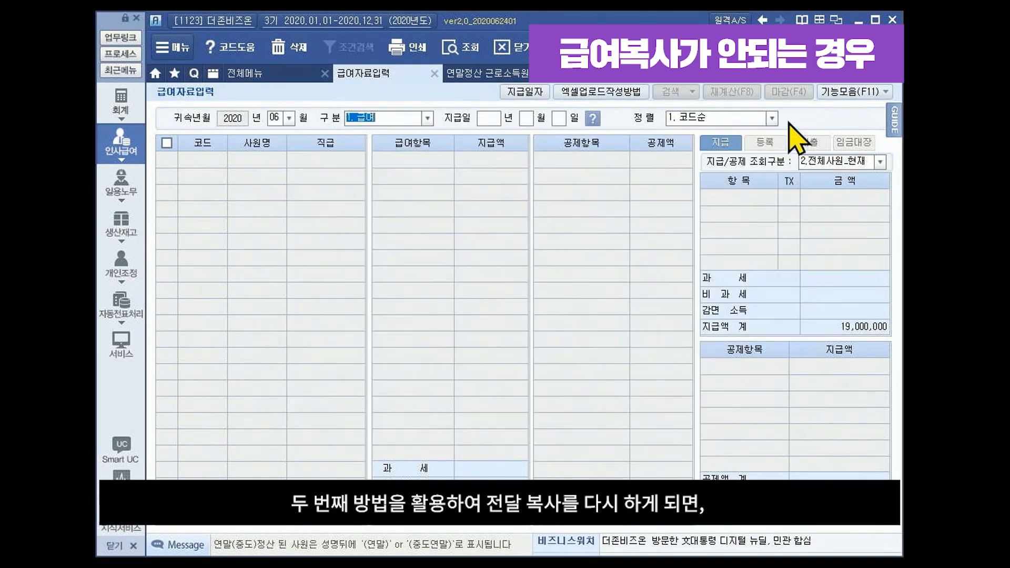
Copy the previous month's data into month 06 for pay type 1. 급여 and check the employee's 기본급 amount.
left_click(426, 119)
left_click(390, 135)
left_click(463, 361)
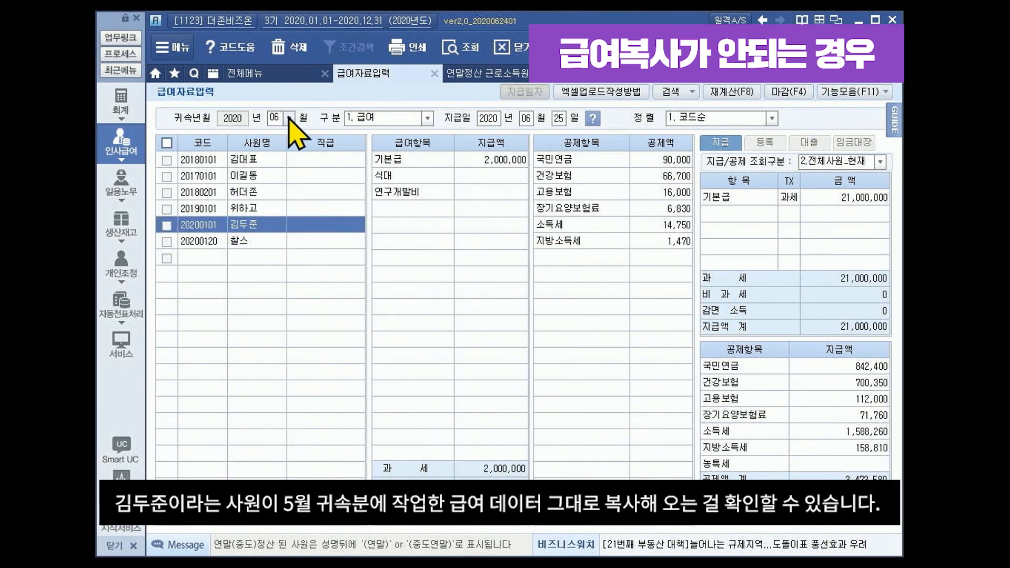
left_click(487, 159)
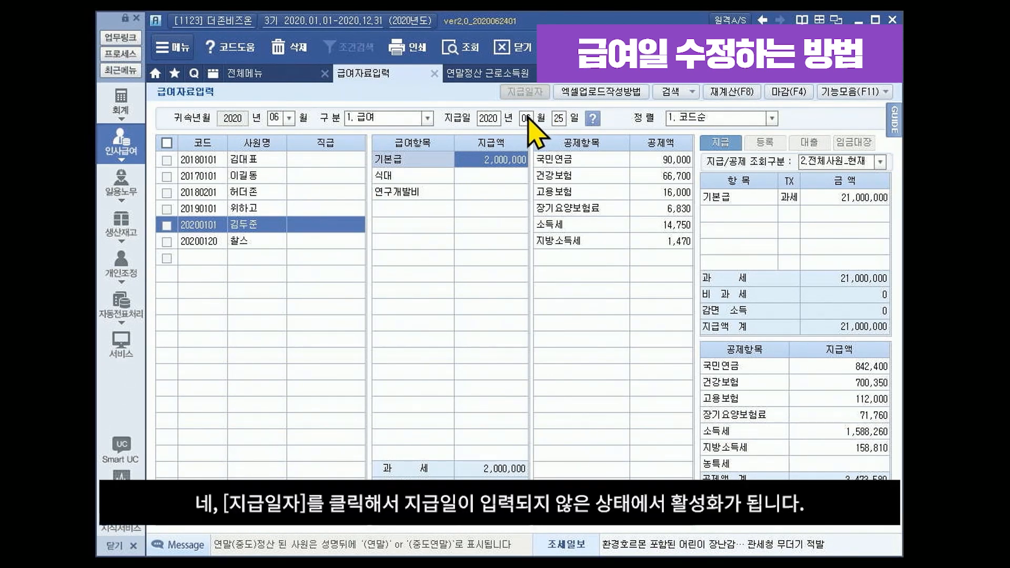
Clear the entered pay date, reopen the payment date window and change attribution month 06's 급여 pay date to 2020-06-26.
left_click(495, 119)
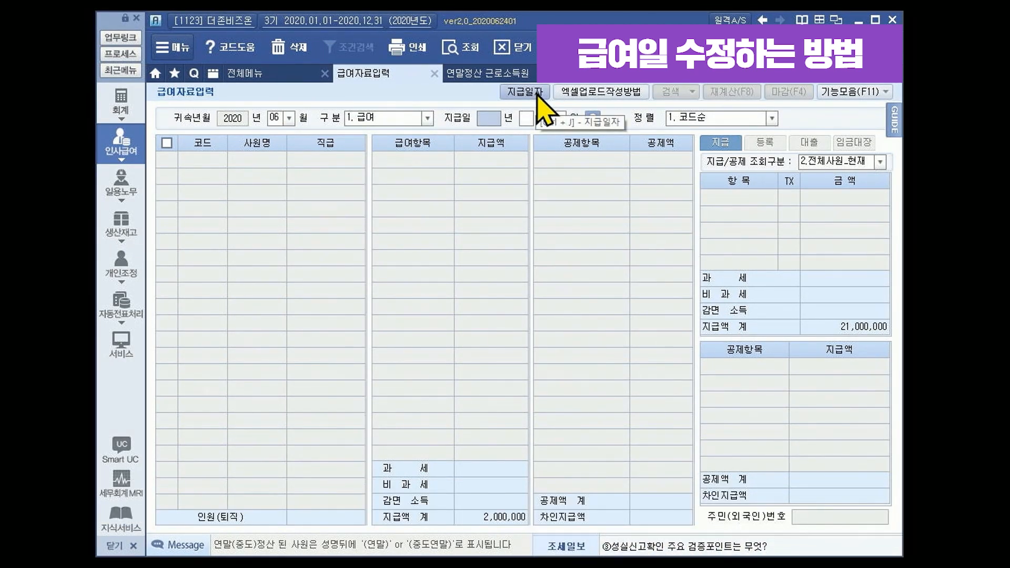
left_click(540, 95)
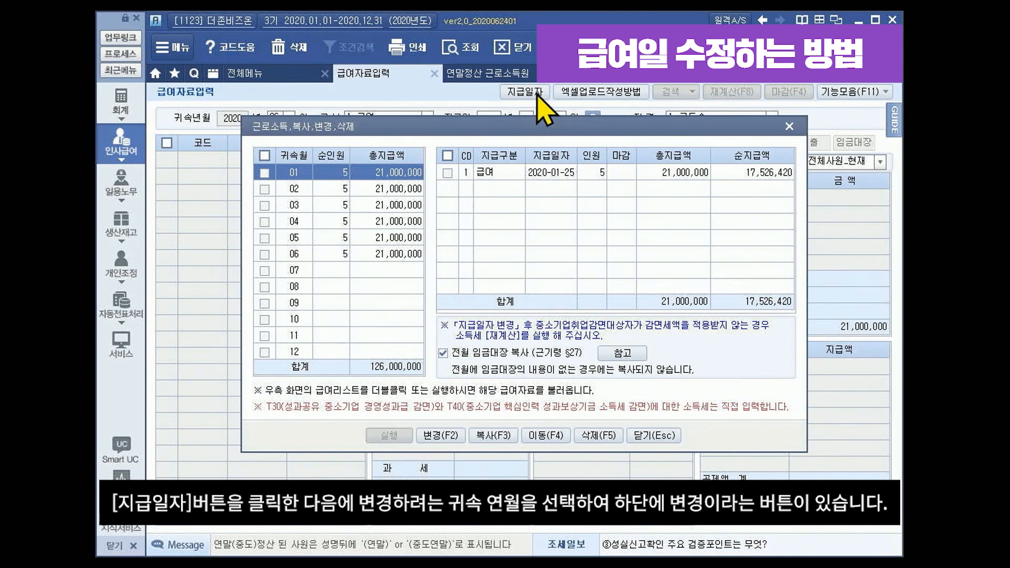
left_click(368, 255)
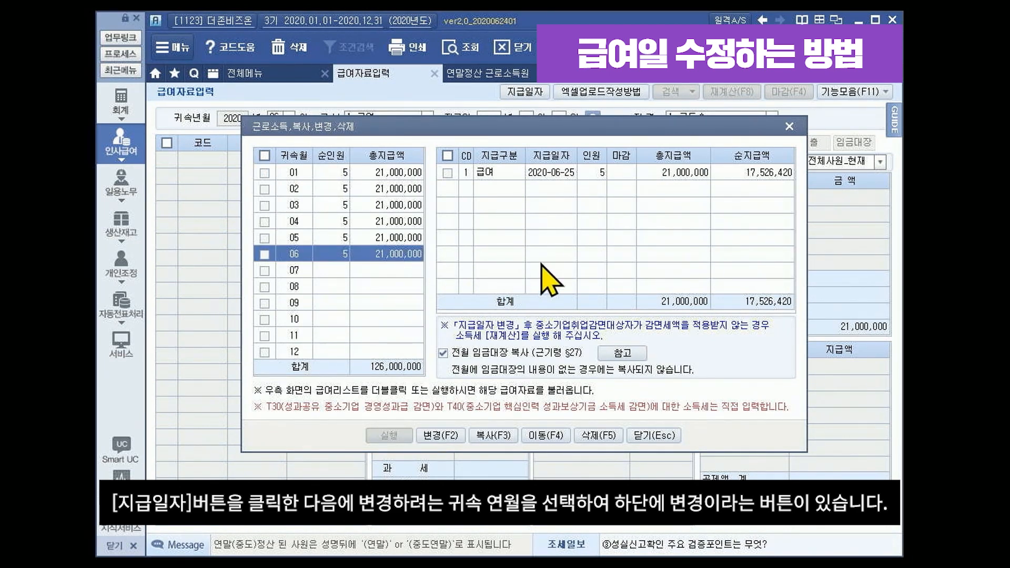
left_click(457, 436)
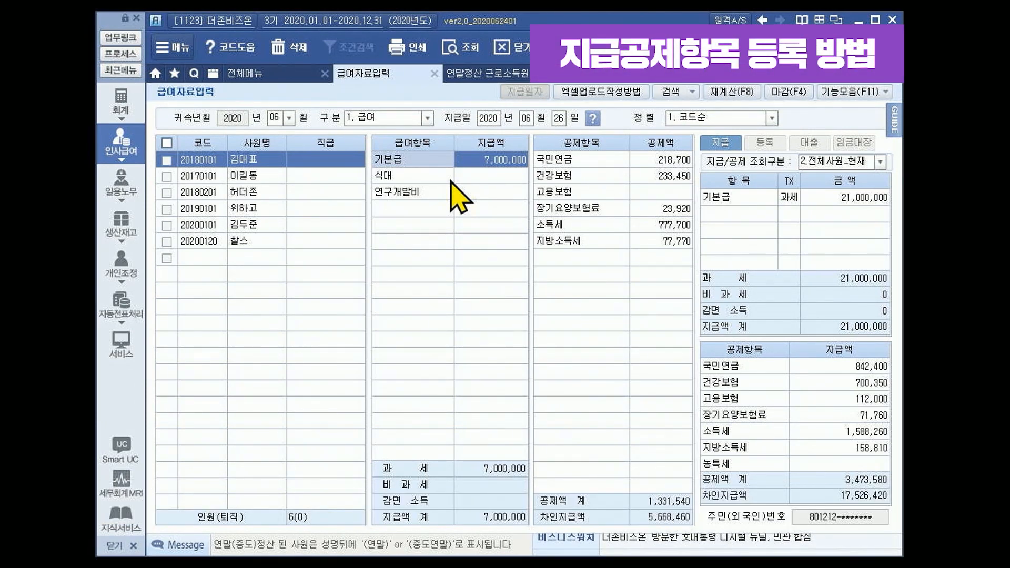
Clear the pay date in 급여자료입력 so that 수당/공제등록 is available, and open it.
left_click(855, 92)
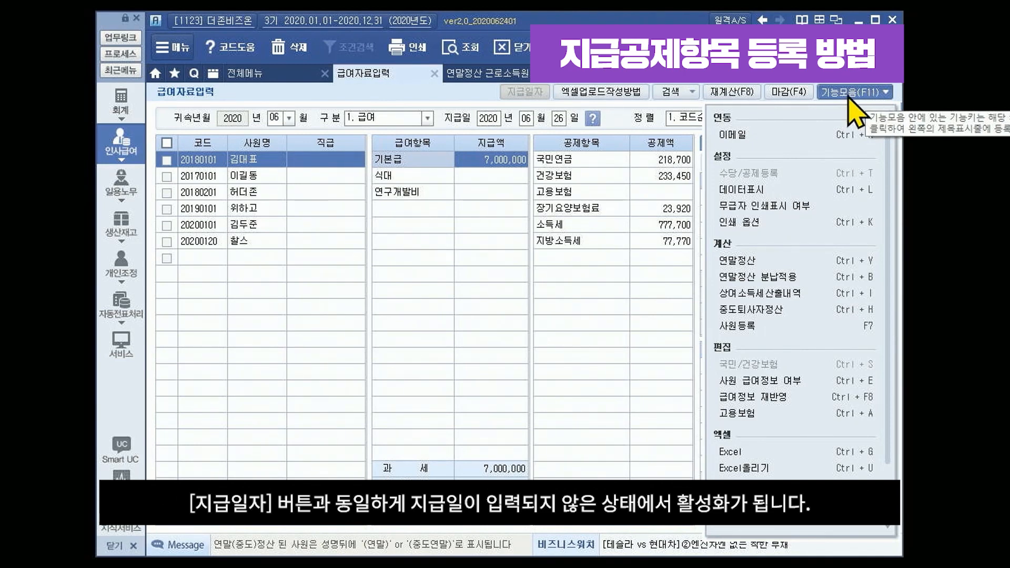
left_click(494, 121)
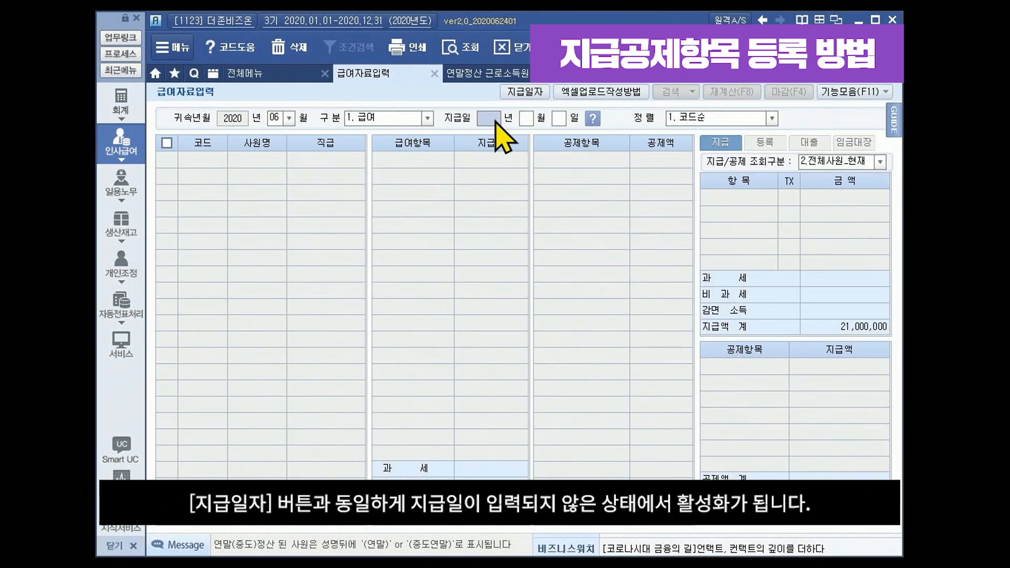
left_click(863, 93)
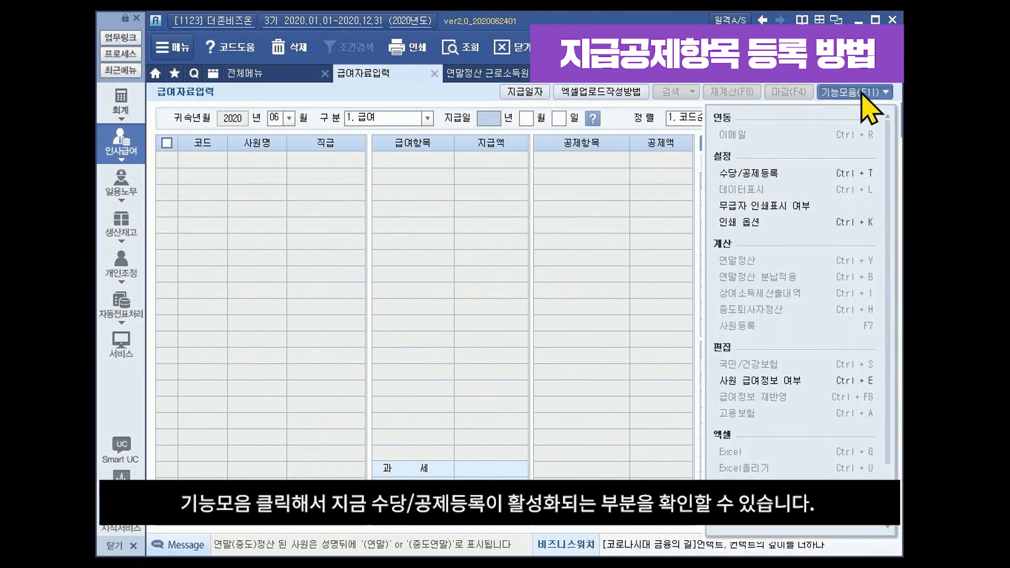
left_click(763, 177)
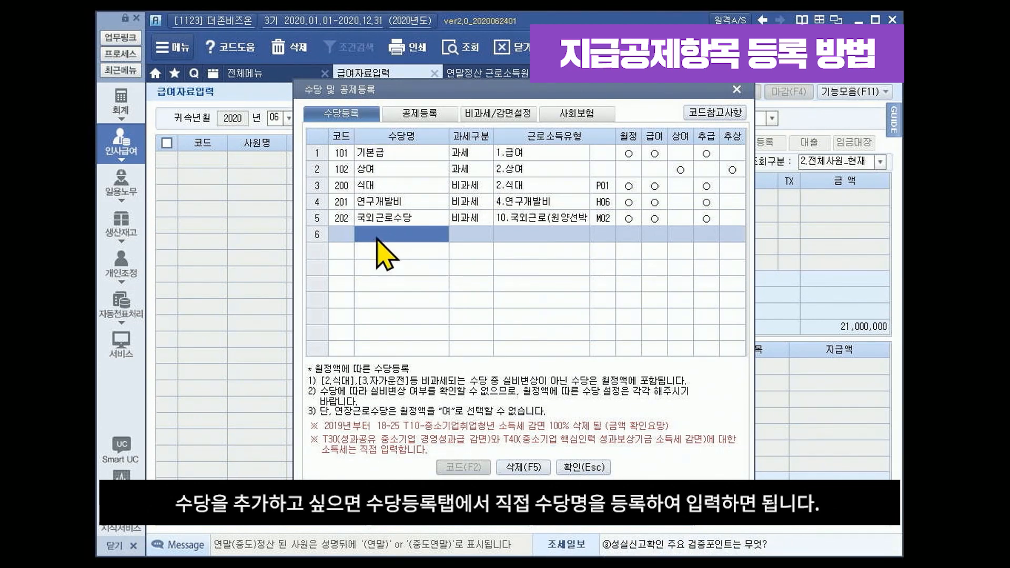
Register a new allowance named 차량유지비 as 비과세 with the exemption item 자가운전 (H03).
type("차량유")
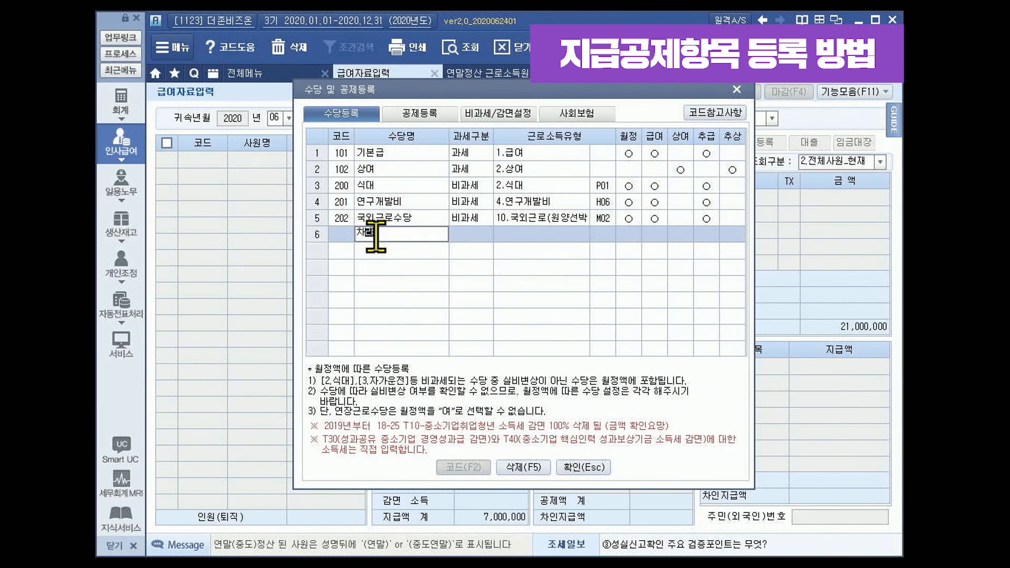
type("지비")
key("Return")
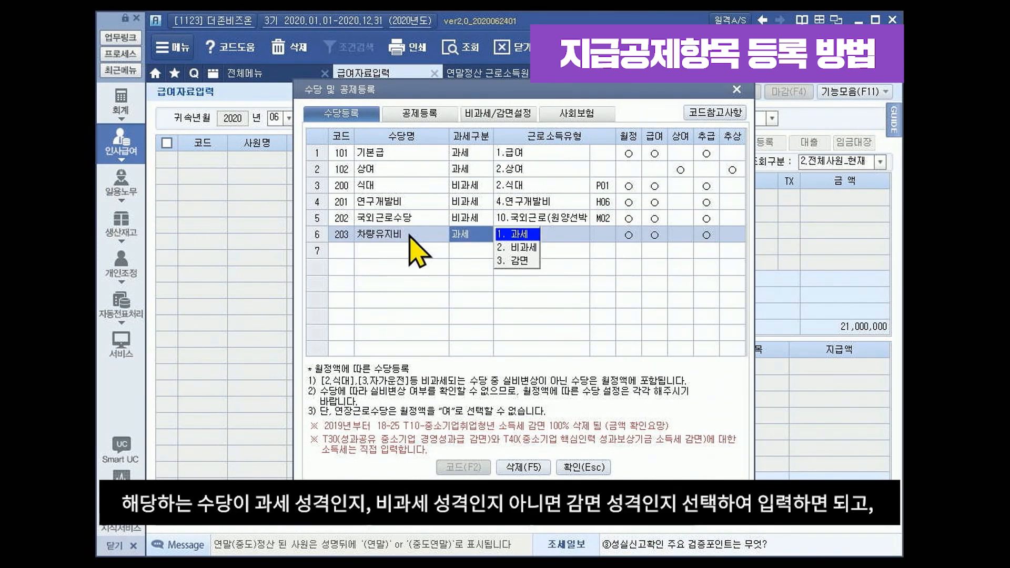
left_click(508, 249)
left_click_drag(621, 123, 736, 129)
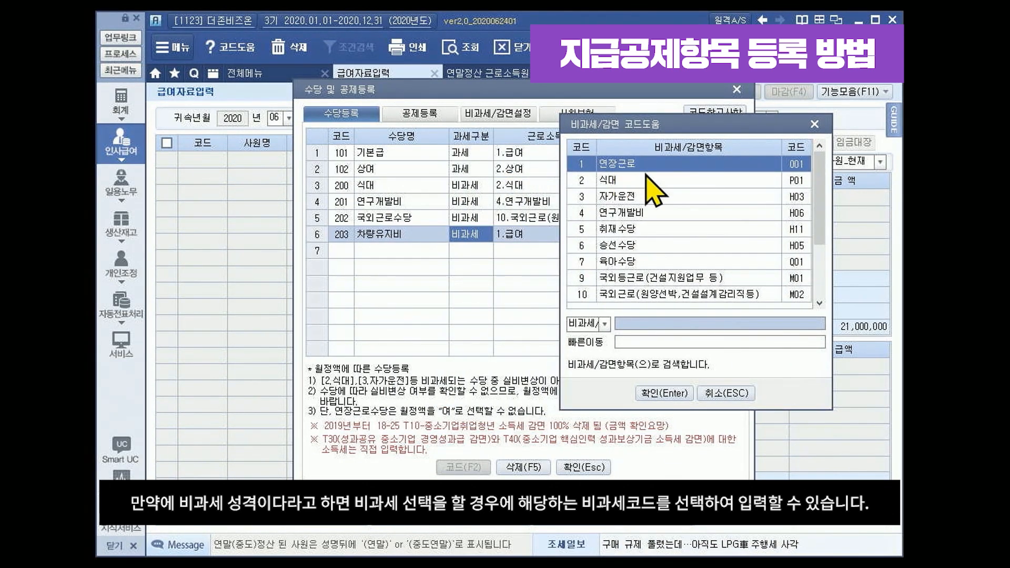
mouse_move(823, 181)
left_mouse_down()
mouse_move(824, 249)
mouse_move(834, 248)
mouse_move(830, 198)
left_mouse_up()
left_click(715, 166)
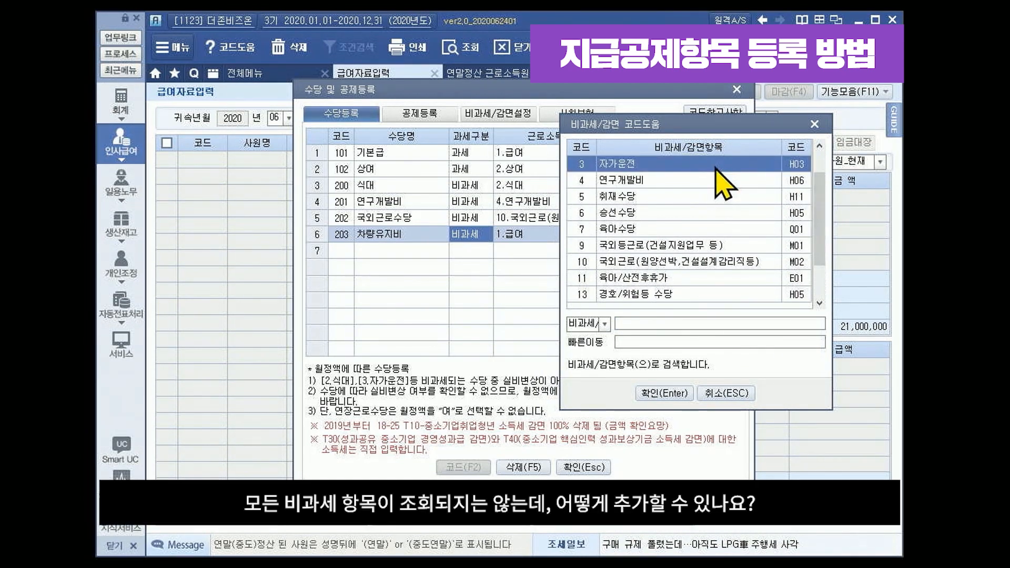
key("Return")
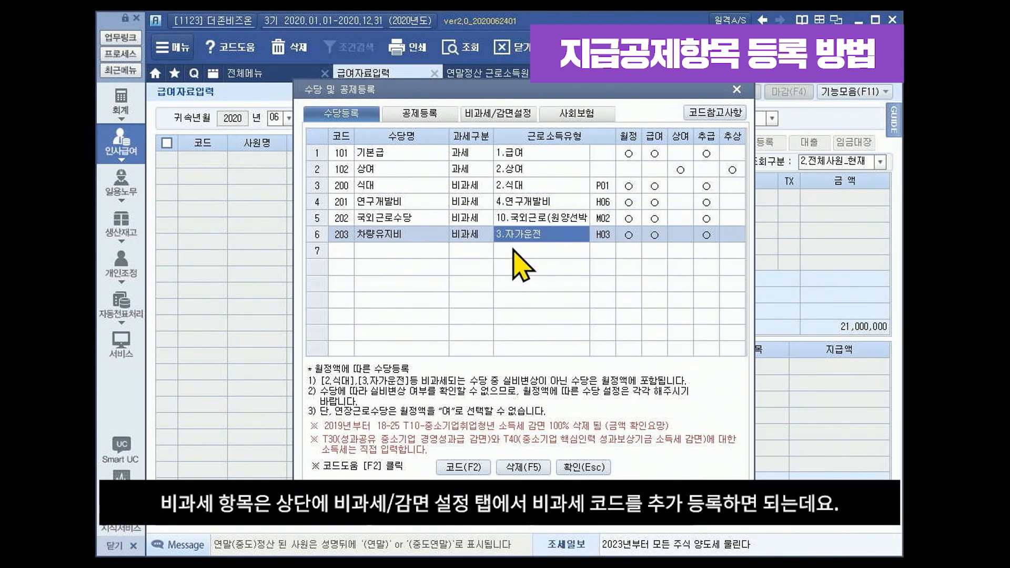
Review the registered items and the blank entry row in 비과세/감면설정, and look through the full 코드참고사항 exemption code list.
left_click(506, 115)
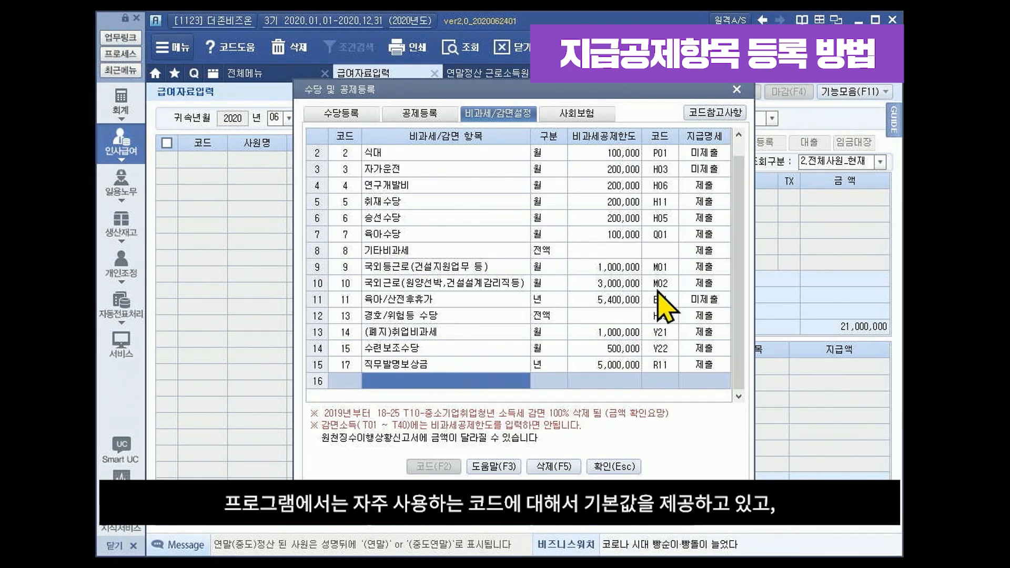
scroll(657, 292, "up", 1)
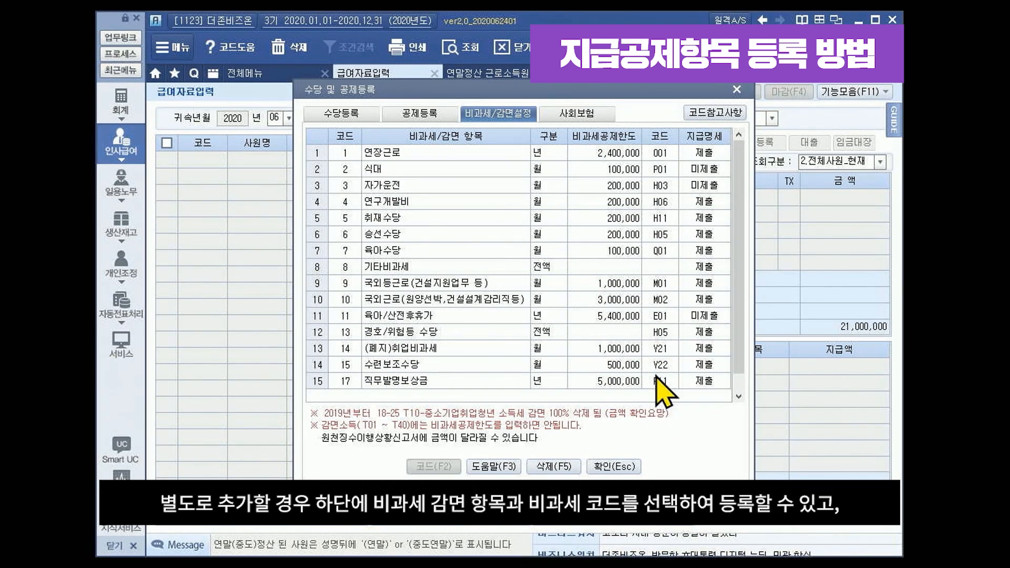
scroll(656, 378, "down", 1)
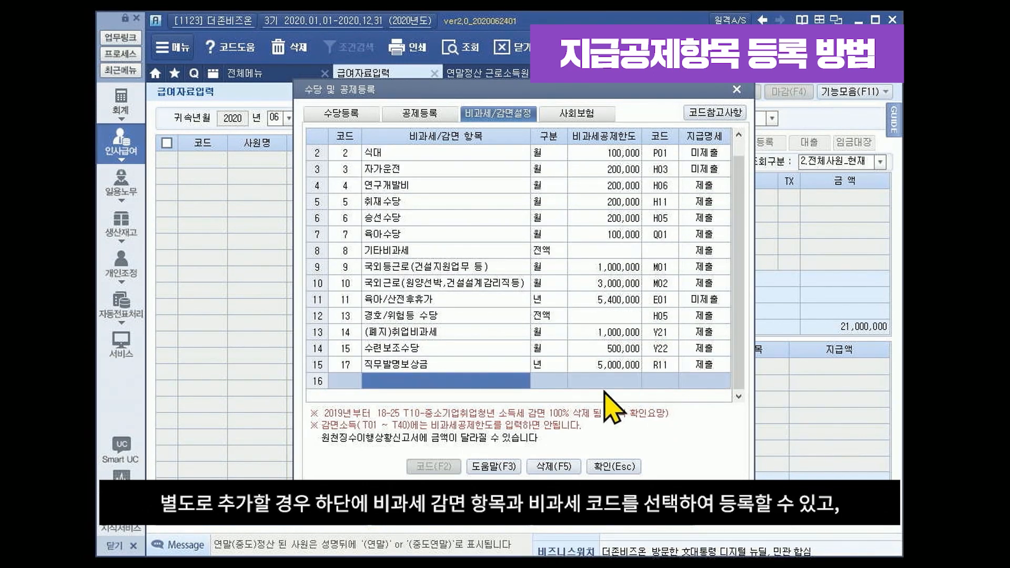
left_click(446, 384)
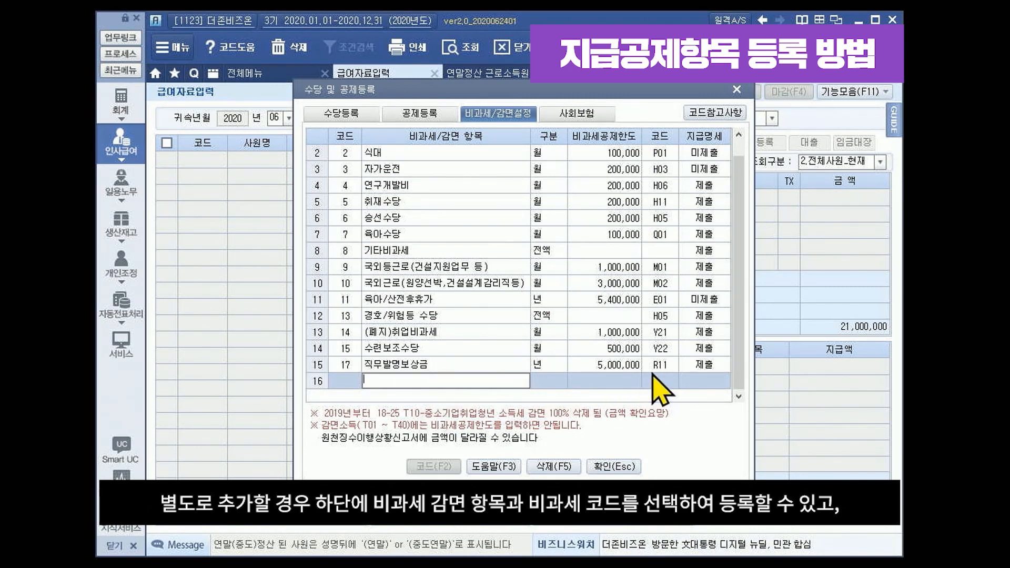
left_click(664, 387)
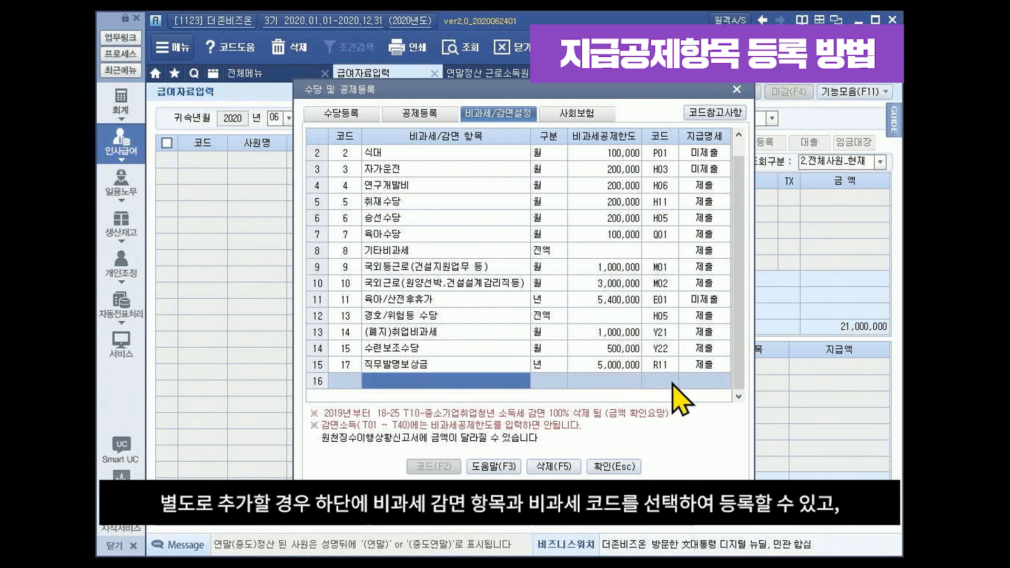
left_click(716, 112)
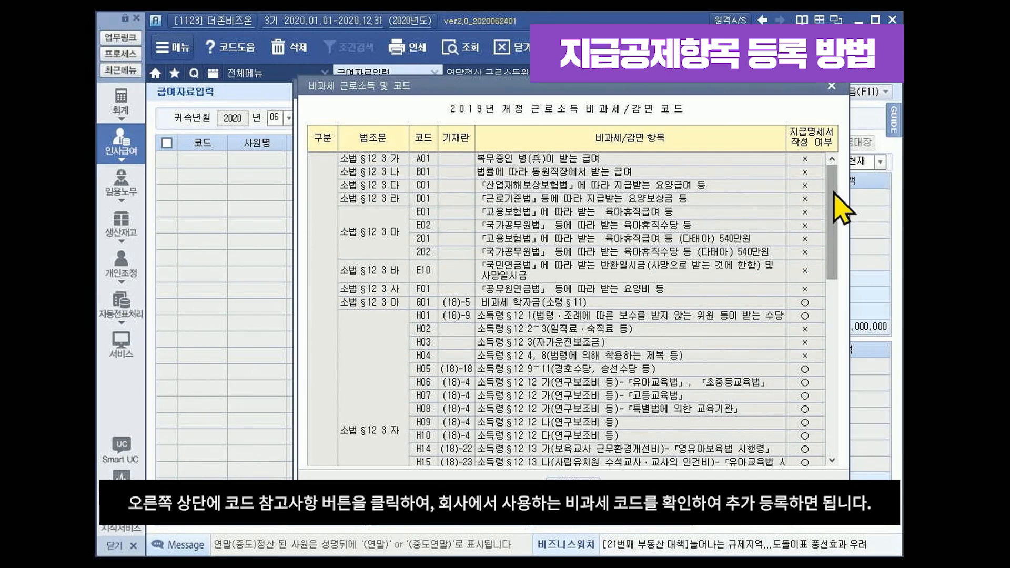
left_click_drag(833, 203, 832, 418)
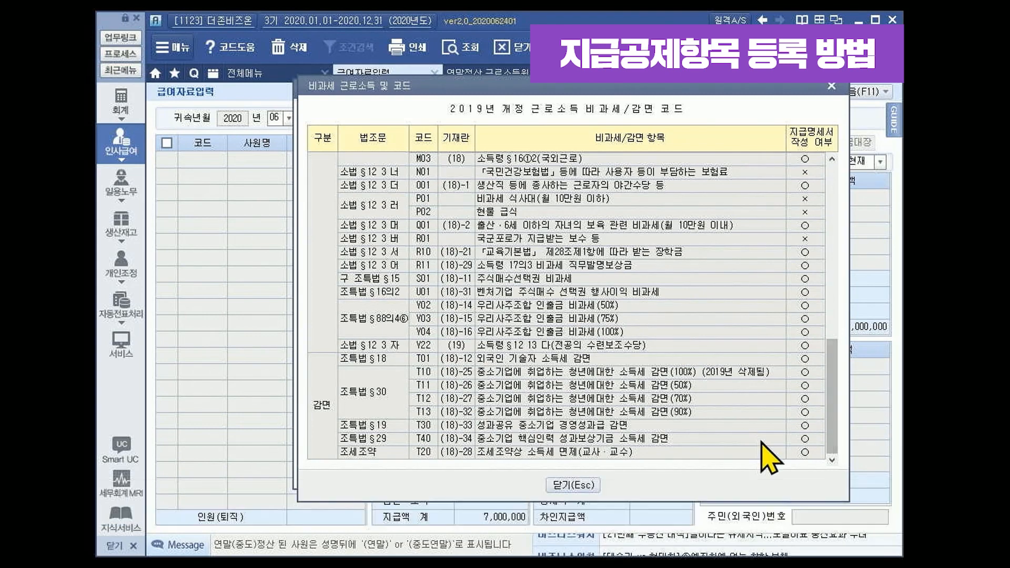
left_click(590, 486)
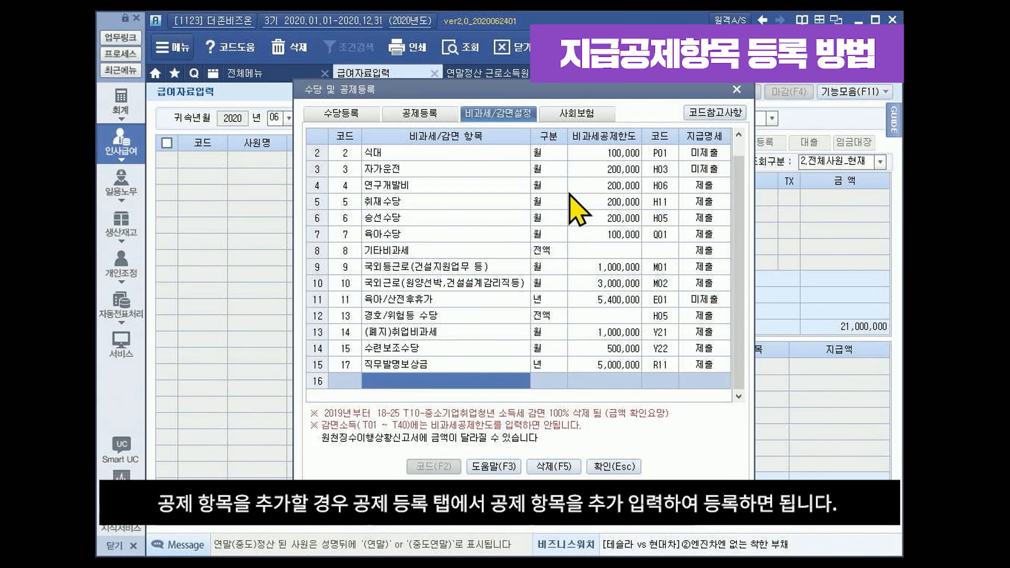
Register a new deduction item named 건강보험료정산 in 공제등록 and confirm its 공제소득유형 change.
left_click(421, 114)
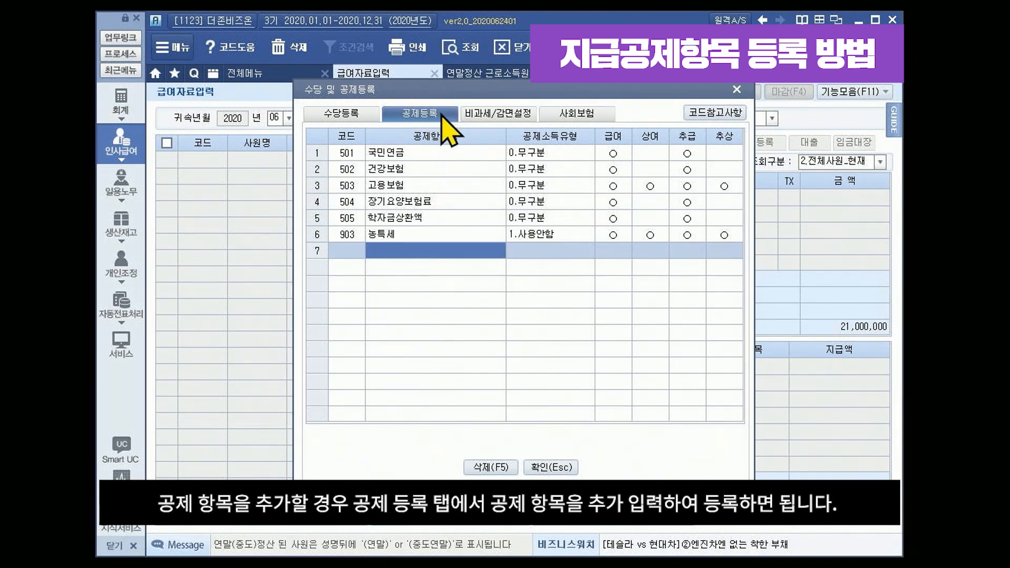
left_click(390, 254)
type("게")
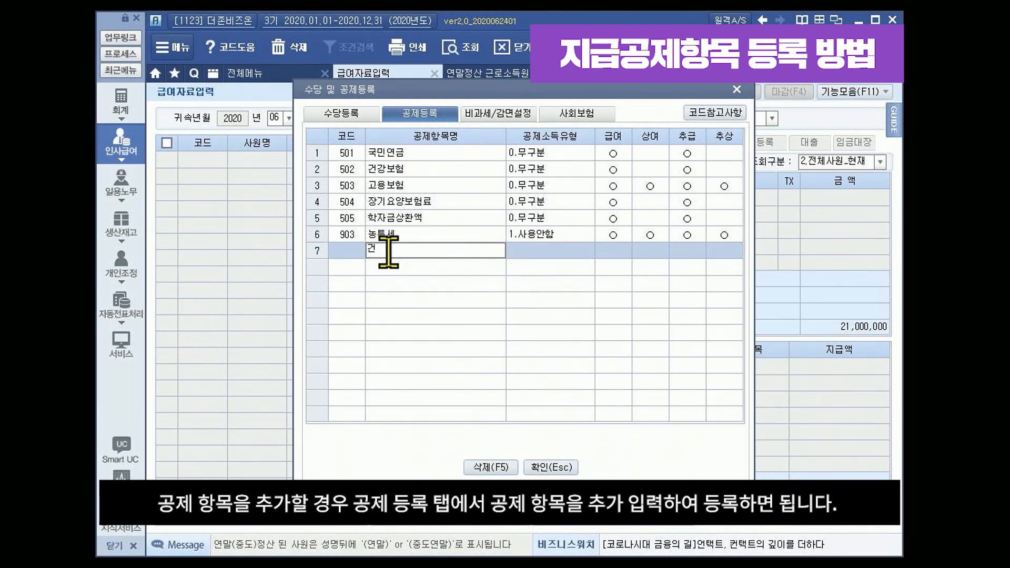
type("강보험료정산")
key("Return")
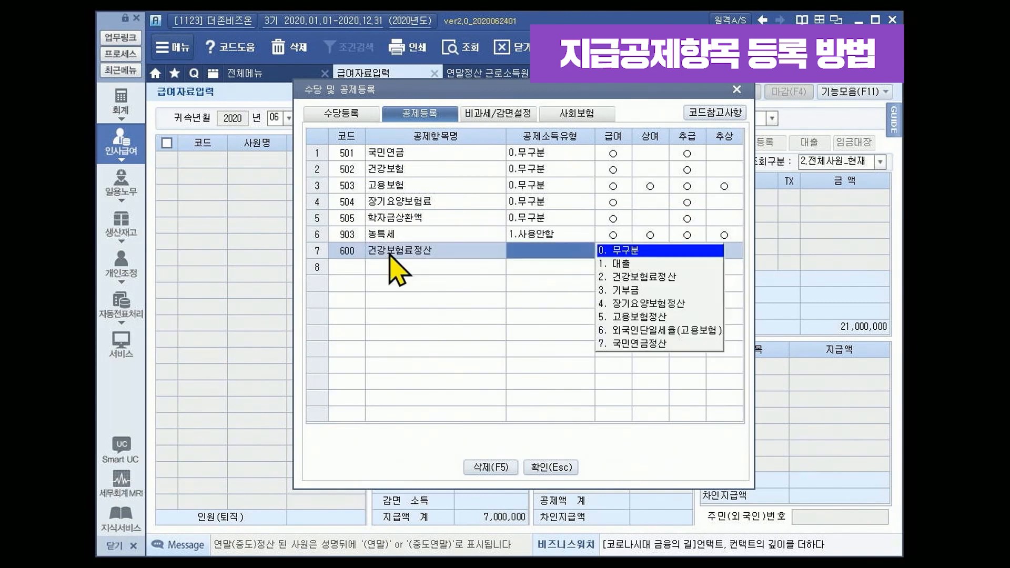
left_click(606, 251)
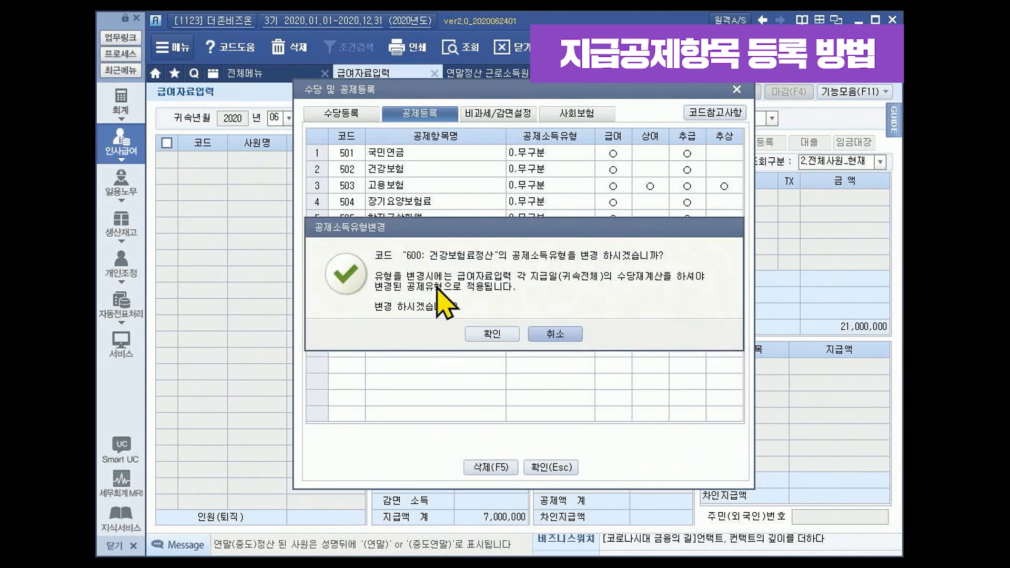
left_click(491, 335)
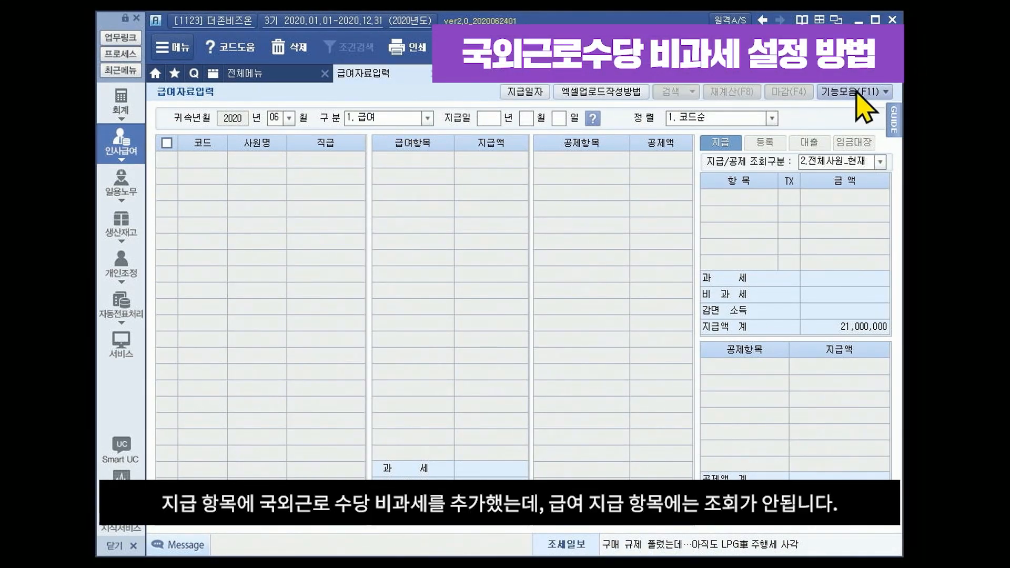
Check the 국외근로수당 entry in the allowance list of 수당/공제등록 and close the dialog.
left_click(858, 94)
left_click(858, 171)
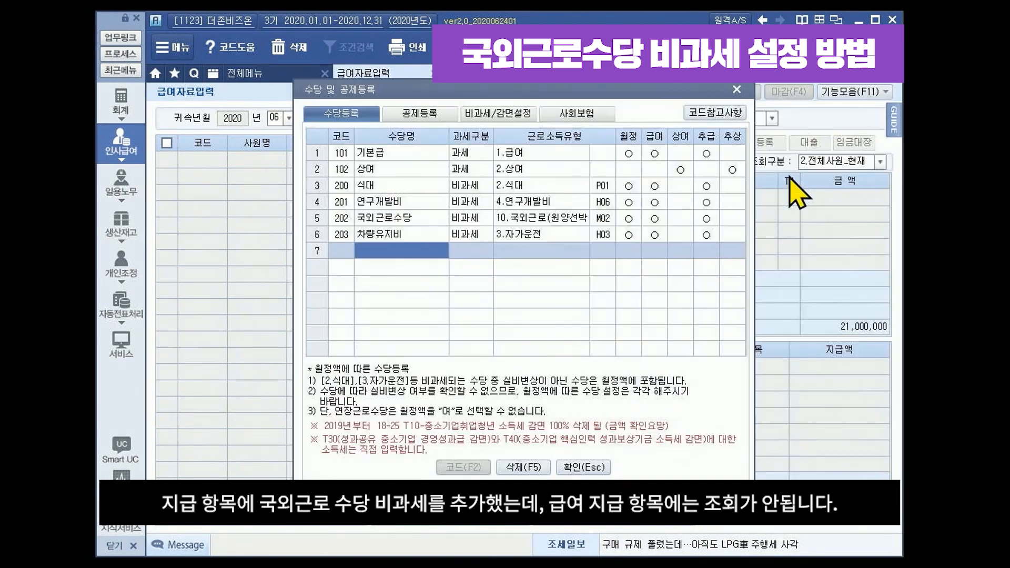
left_click(415, 219)
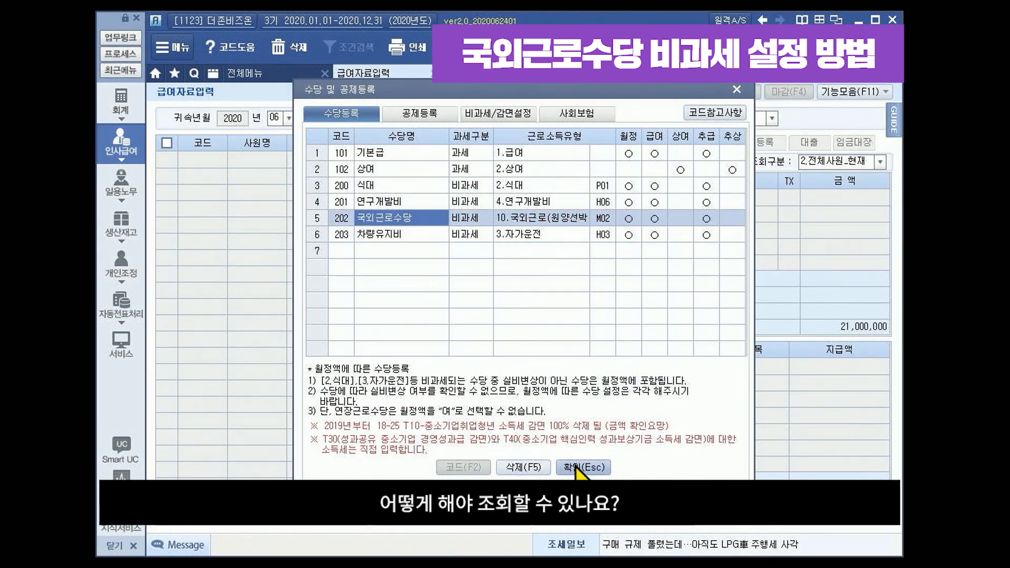
left_click(582, 468)
left_click(384, 113)
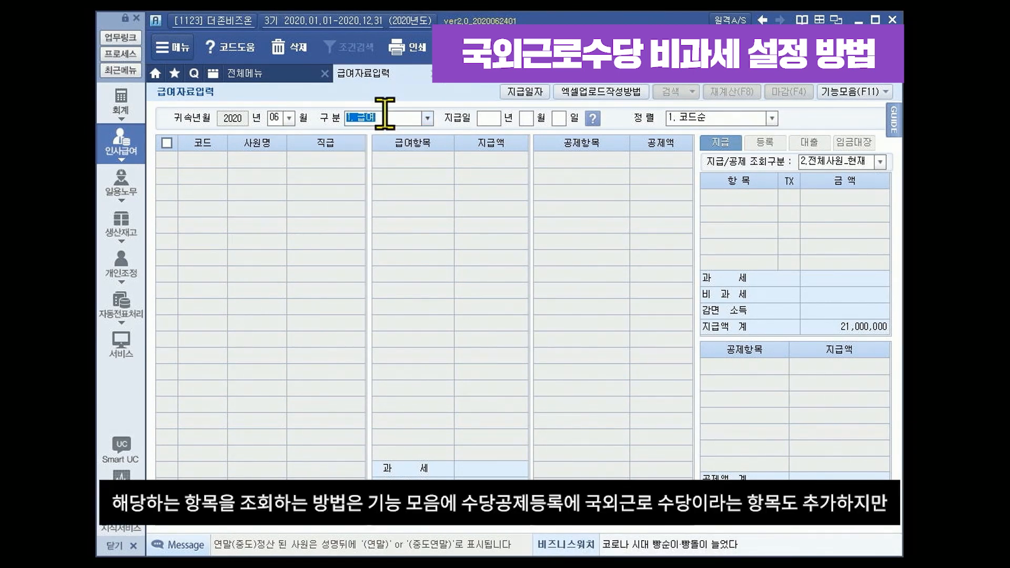
left_click(865, 97)
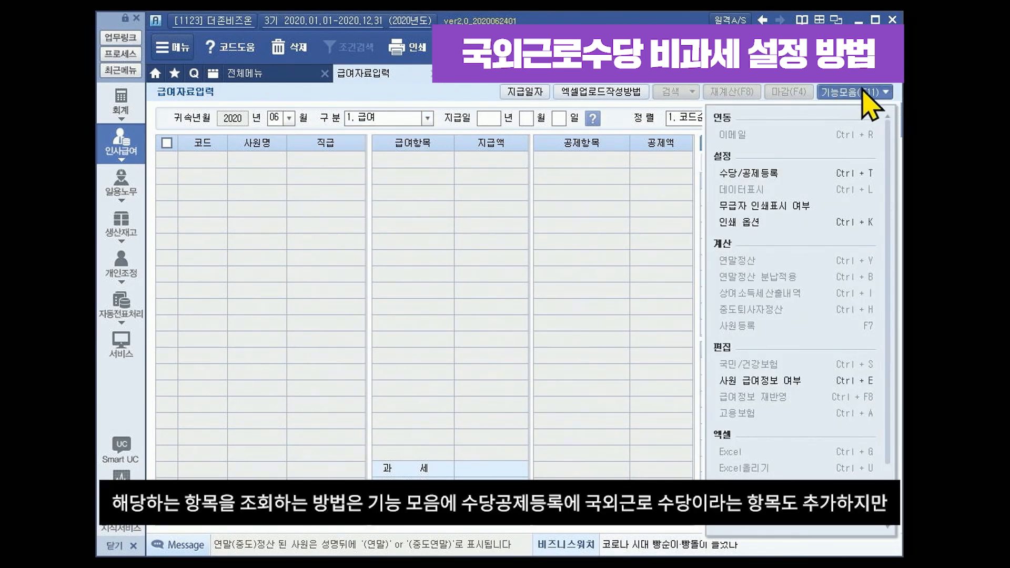
left_click(789, 174)
left_click(409, 220)
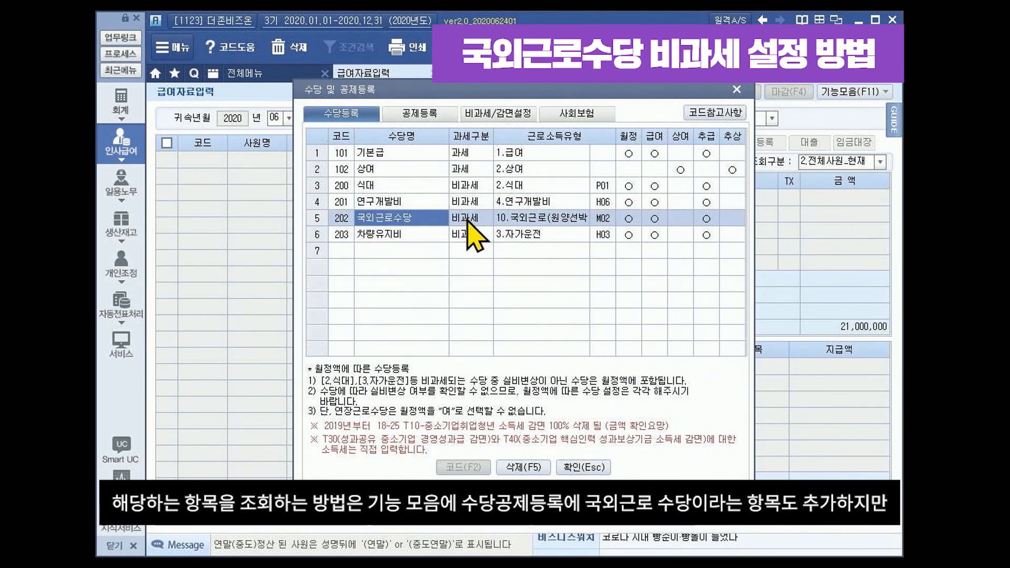
left_click(584, 467)
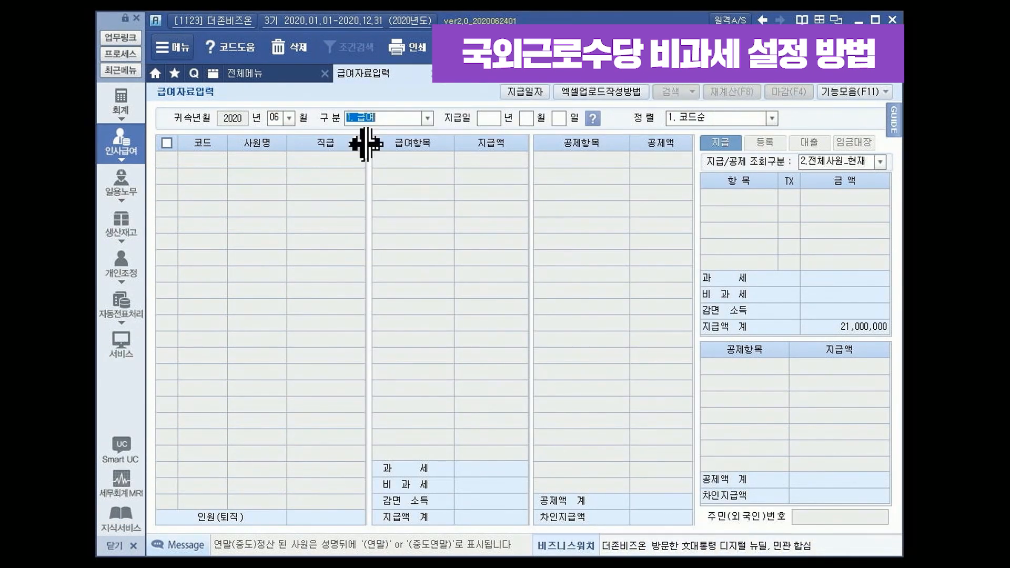
Open 사원등록 and select the last listed employee to check 16.국외근로적용여부 in 기초사항.
left_click(309, 80)
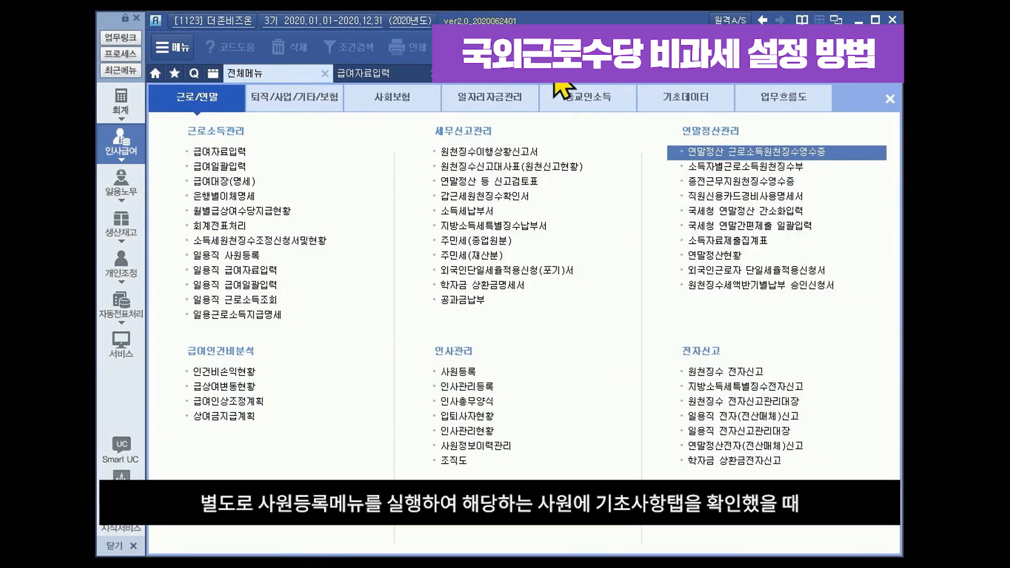
left_click(456, 373)
left_click(561, 470)
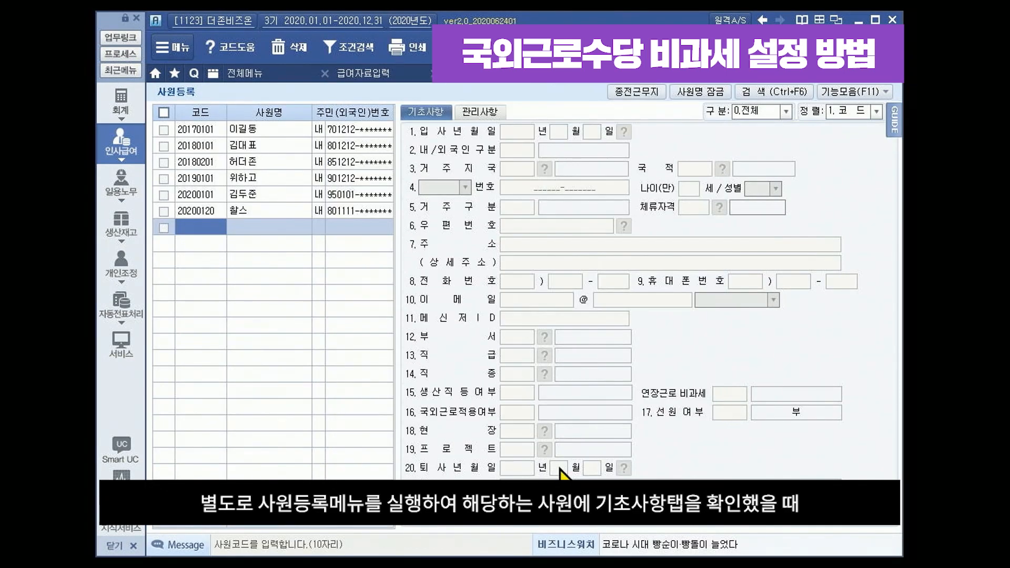
left_click(254, 211)
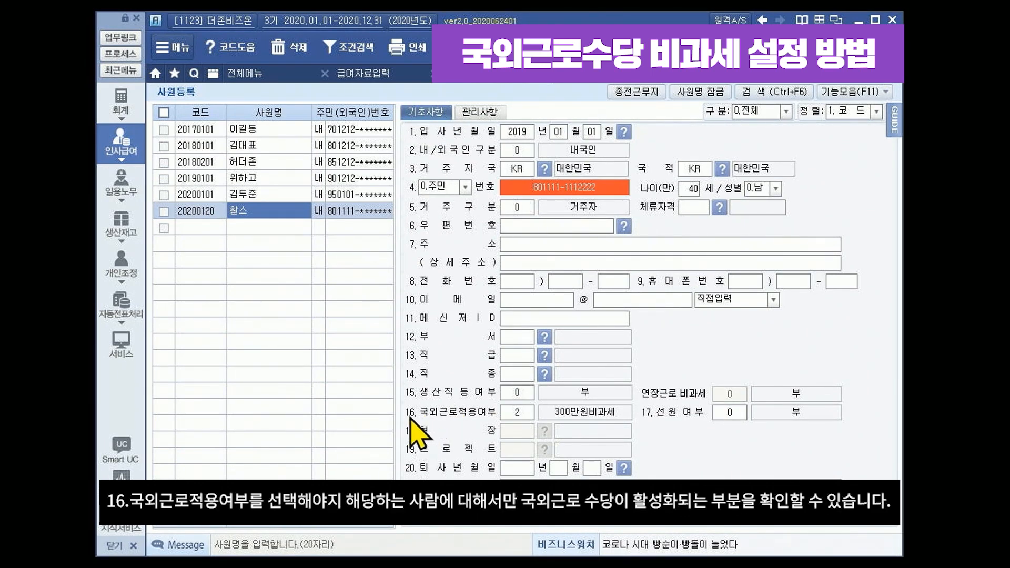
Check the last employee's 16.국외근로적용여부 options, and load the June 급여 payroll in 급여자료입력 with that employee selected.
left_click(517, 412)
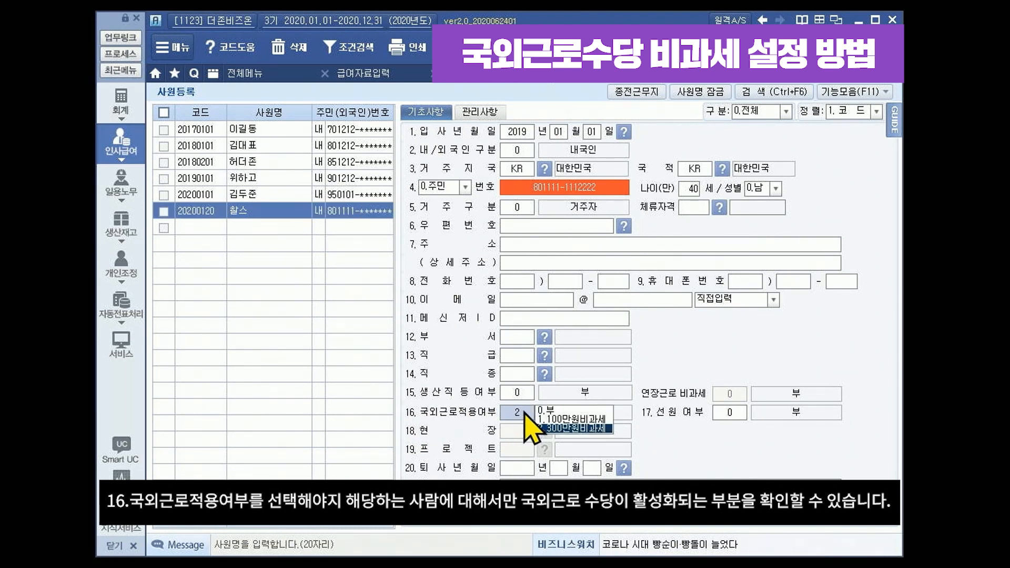
left_click(396, 75)
left_click(526, 91)
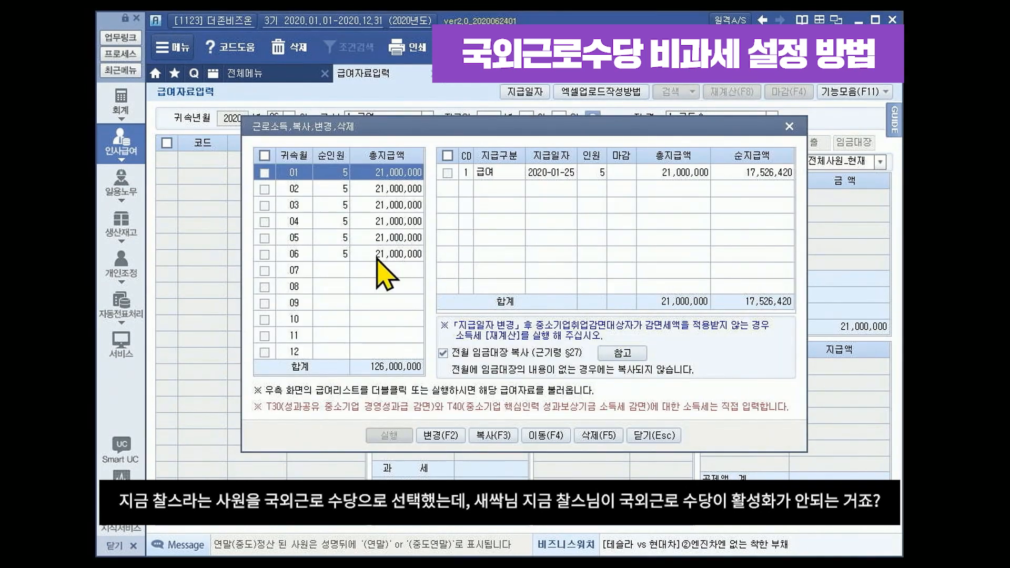
left_click(377, 255)
double_click(503, 173)
left_click(304, 242)
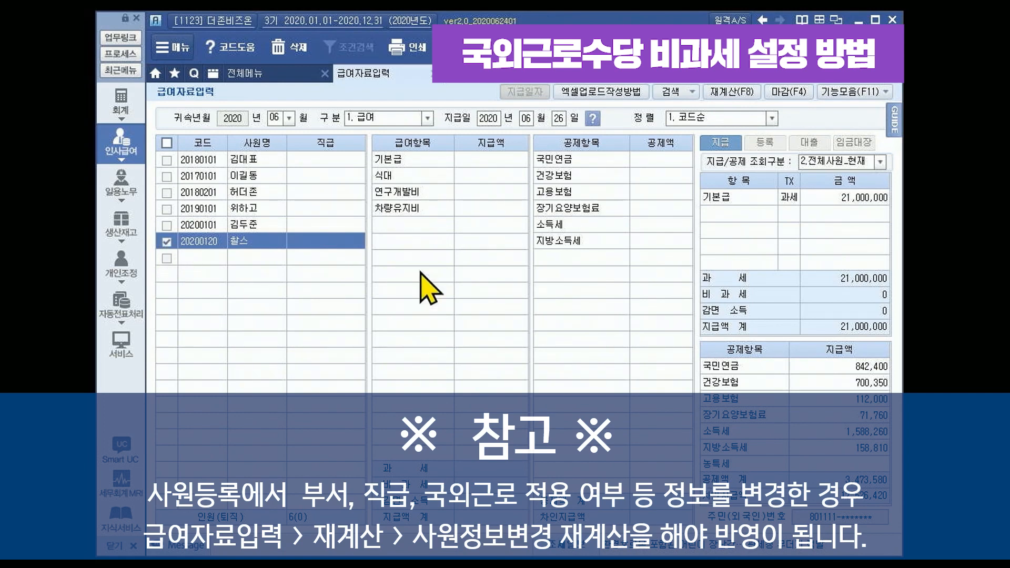
Recalculate the selected employee's payroll with 사원정보 변경 under 현재사원 and check the 국외근로수당 item.
left_click(732, 92)
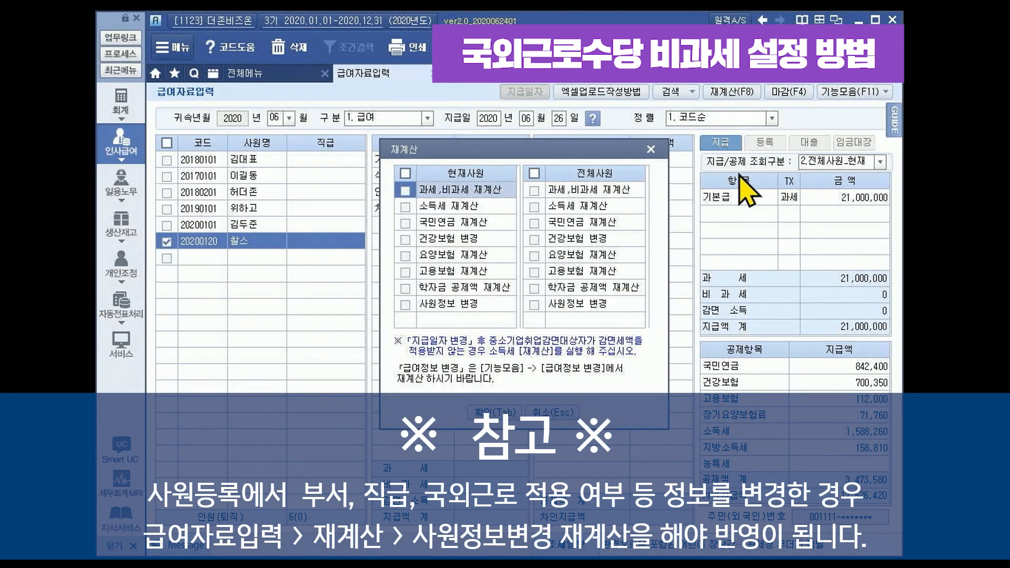
left_click(405, 304)
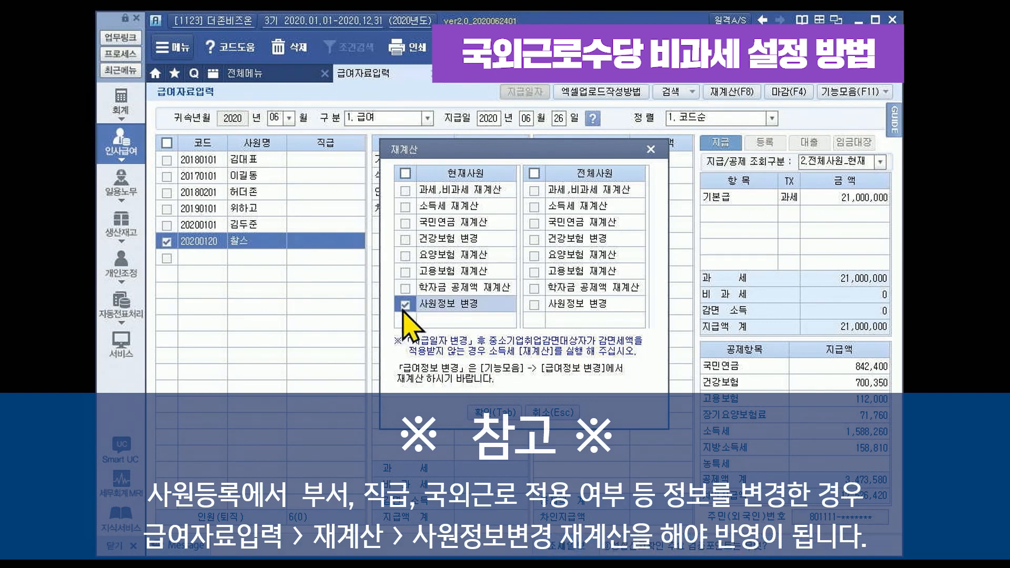
left_click(495, 413)
left_click(522, 338)
left_click(495, 213)
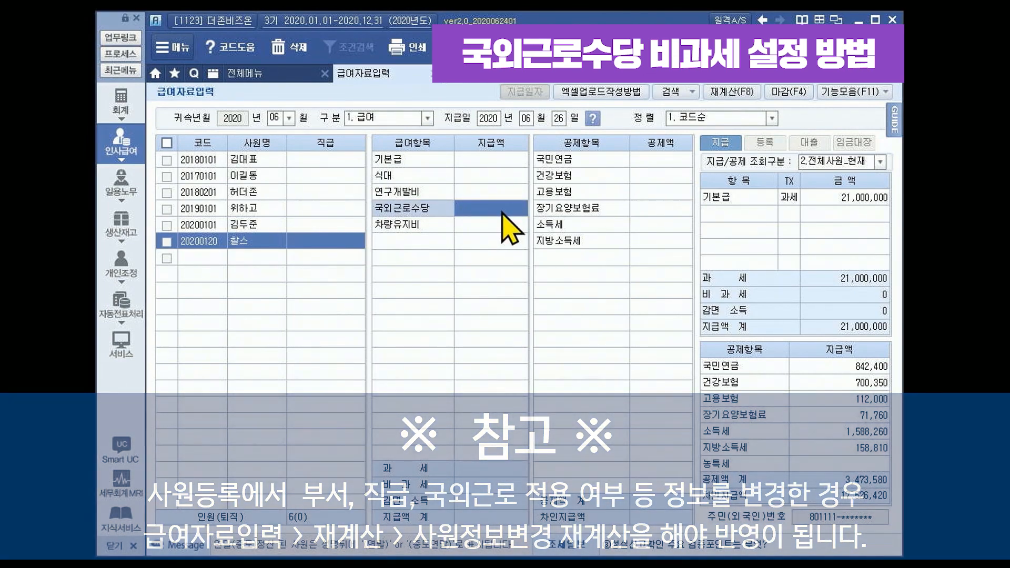
left_click(326, 240)
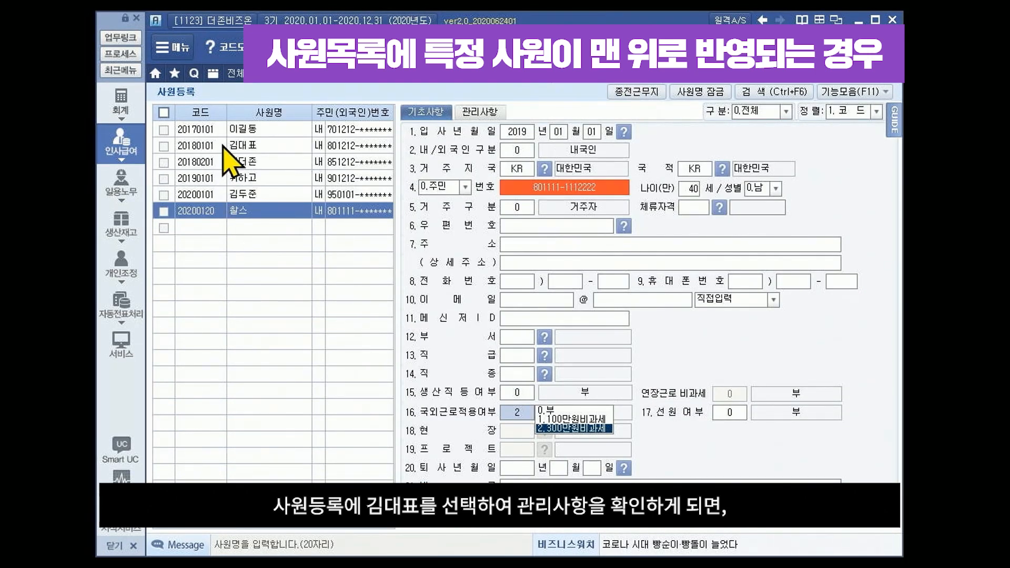
Check the 대표자 setting in the second listed employee's 관리사항 in 사원등록, and return to the 급여자료입력 employee list.
left_click(232, 150)
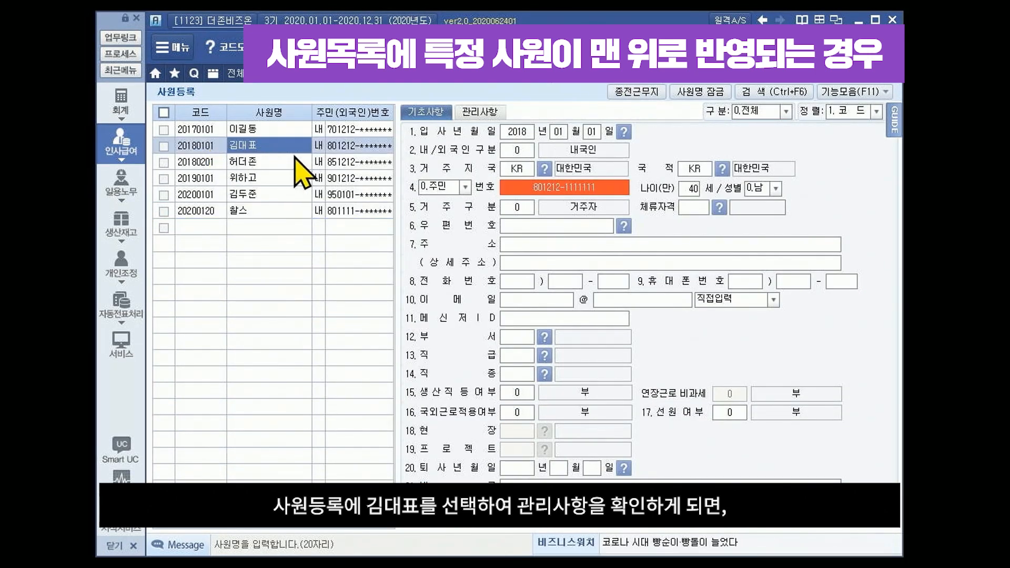
left_click(478, 113)
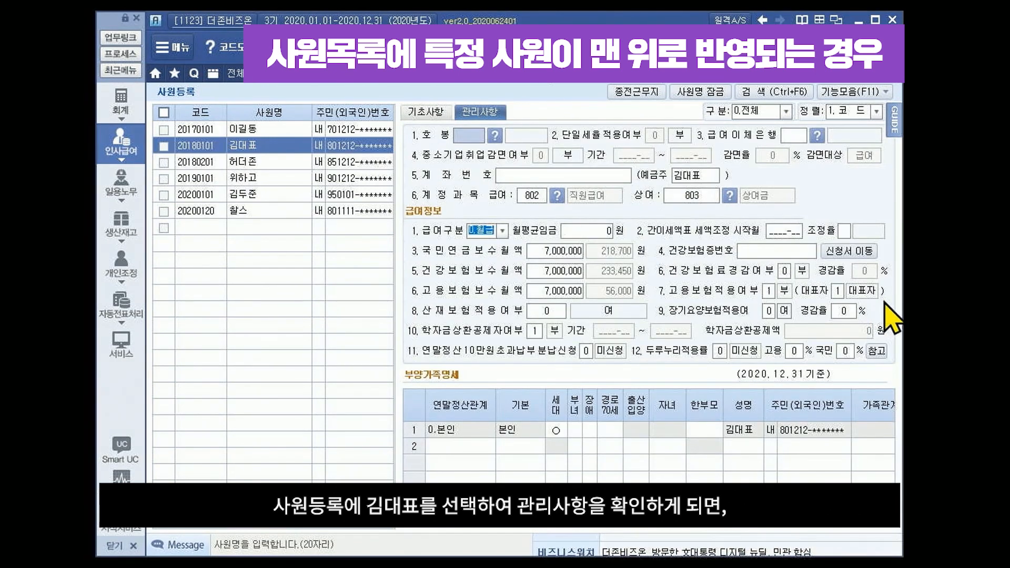
left_click(839, 292)
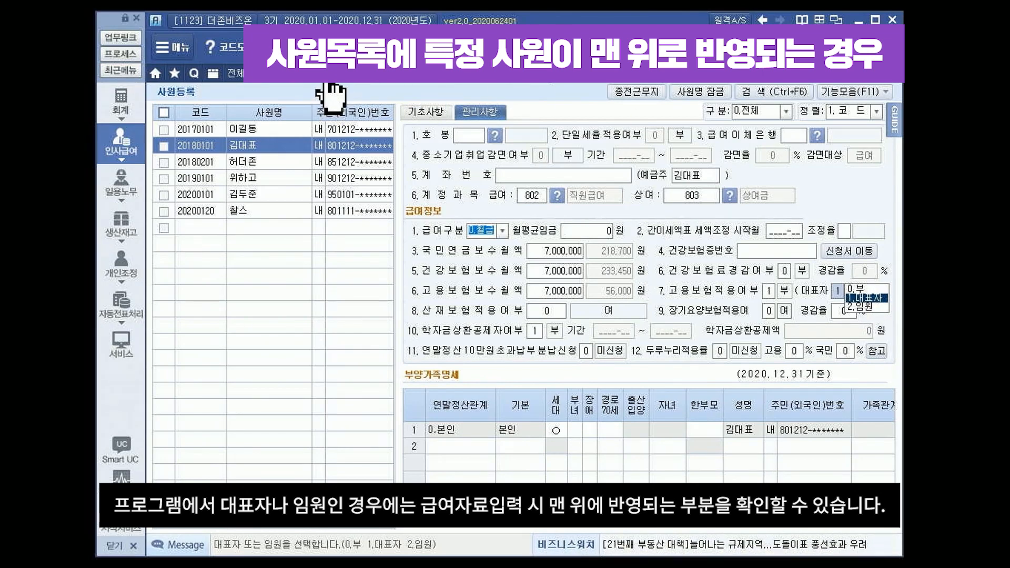
left_click(358, 74)
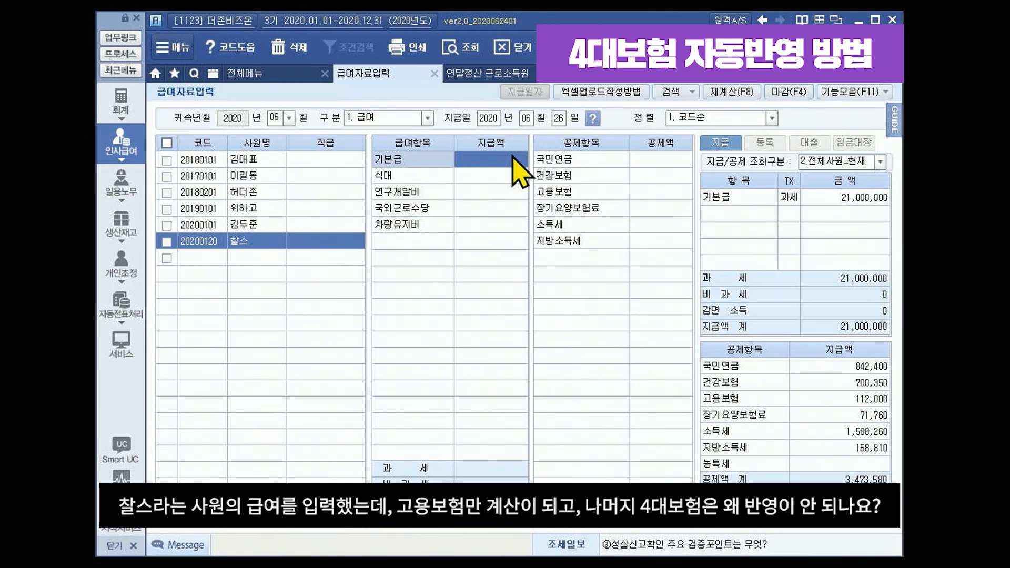
Enter 5,000,000 as the last employee's 기본급 and check the 고용보험, 국민연금, 건강보험 and 장기요양보험료 deductions.
type("5000000")
key("Return")
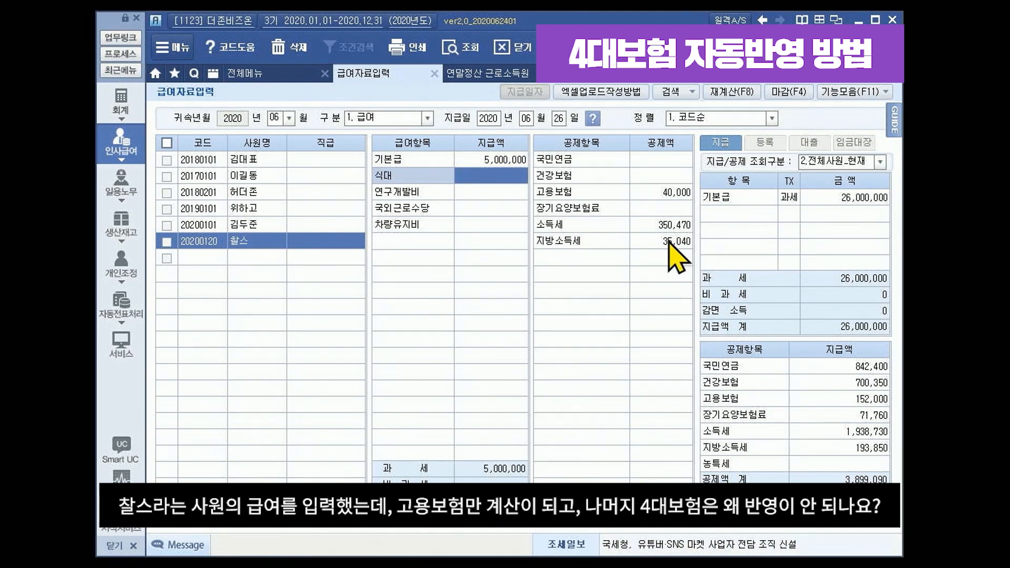
left_click(678, 192)
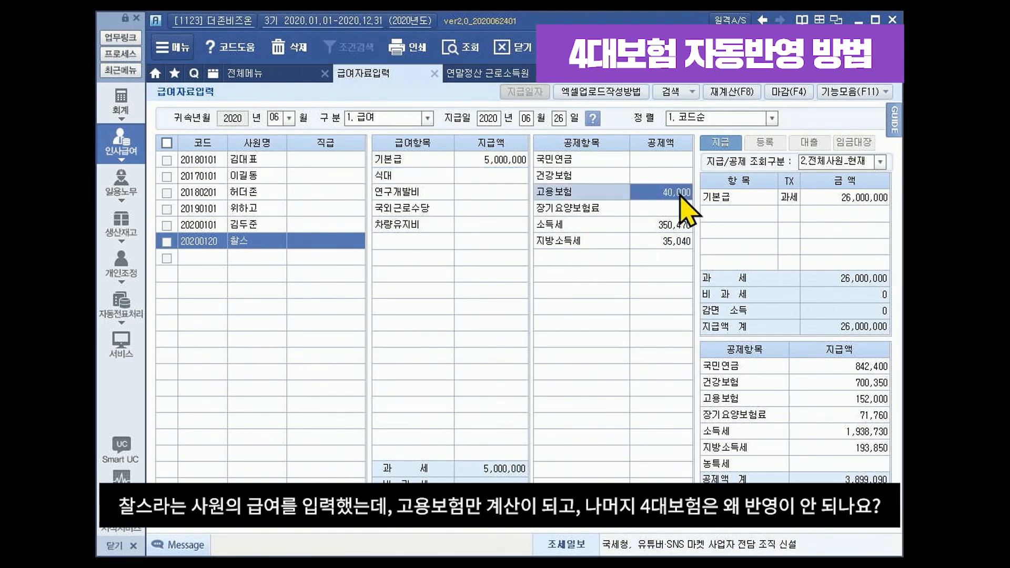
left_click(663, 159)
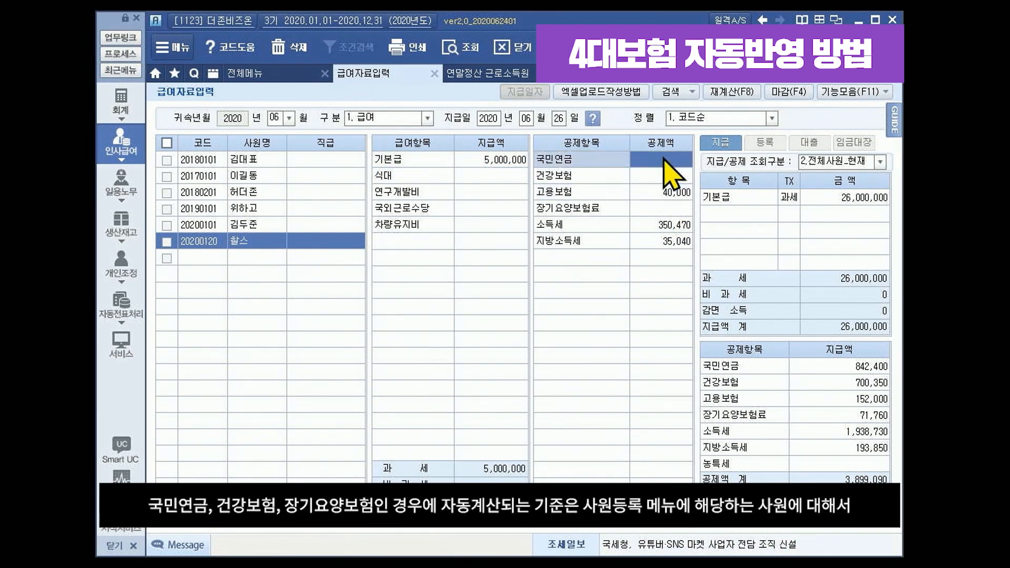
left_click(664, 175)
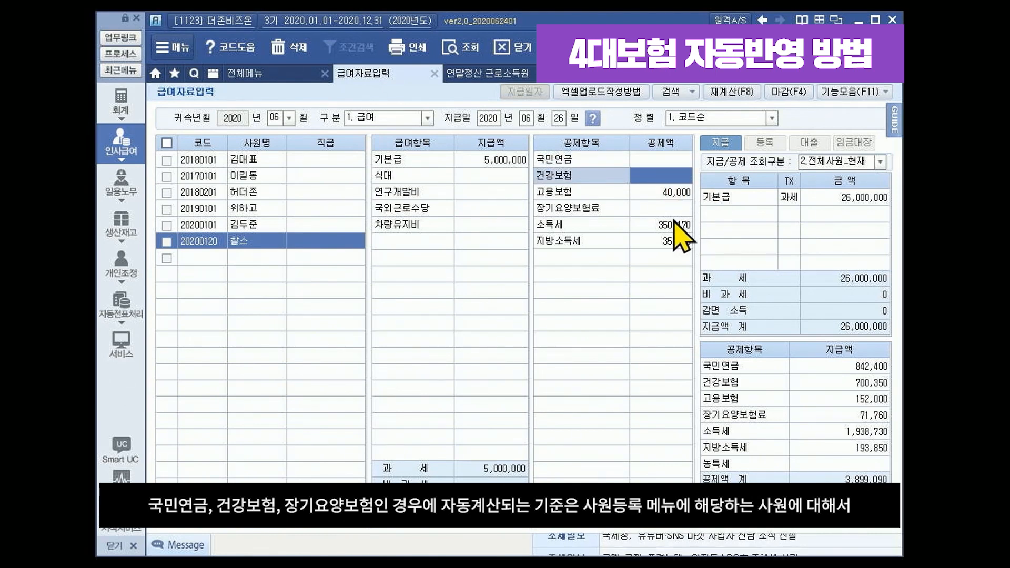
left_click(669, 210)
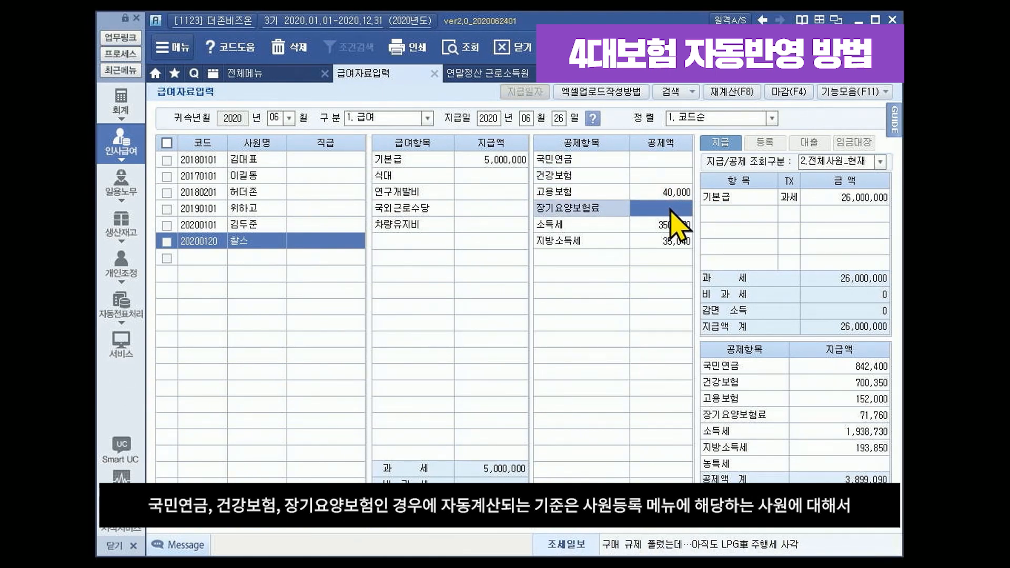
Set the last employee's 국민연금, 건강보험 and 고용보험 보수월액 to 6,000,000 in 관리사항 of 사원등록.
left_click(624, 79)
left_click(252, 211)
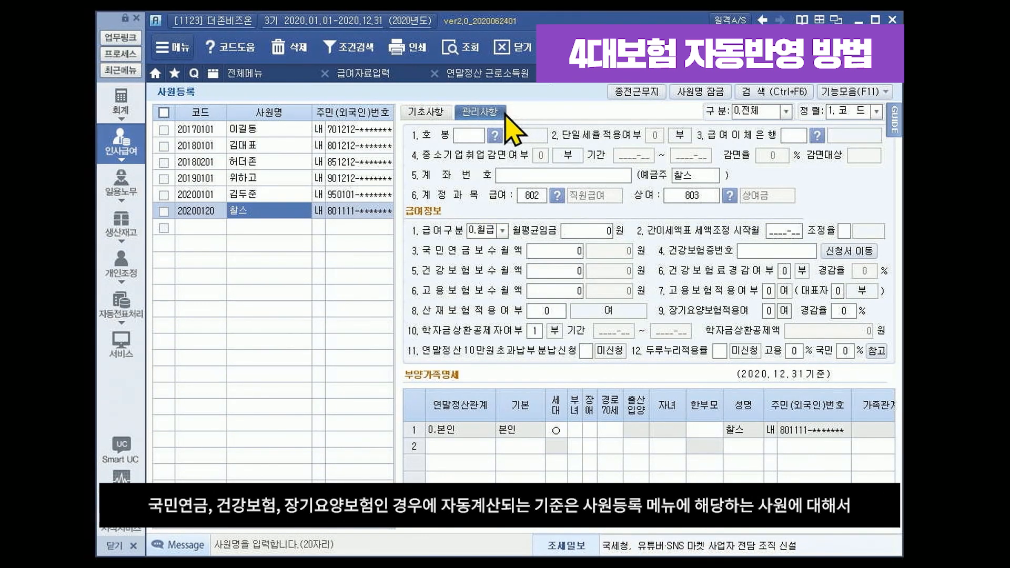
left_click(566, 255)
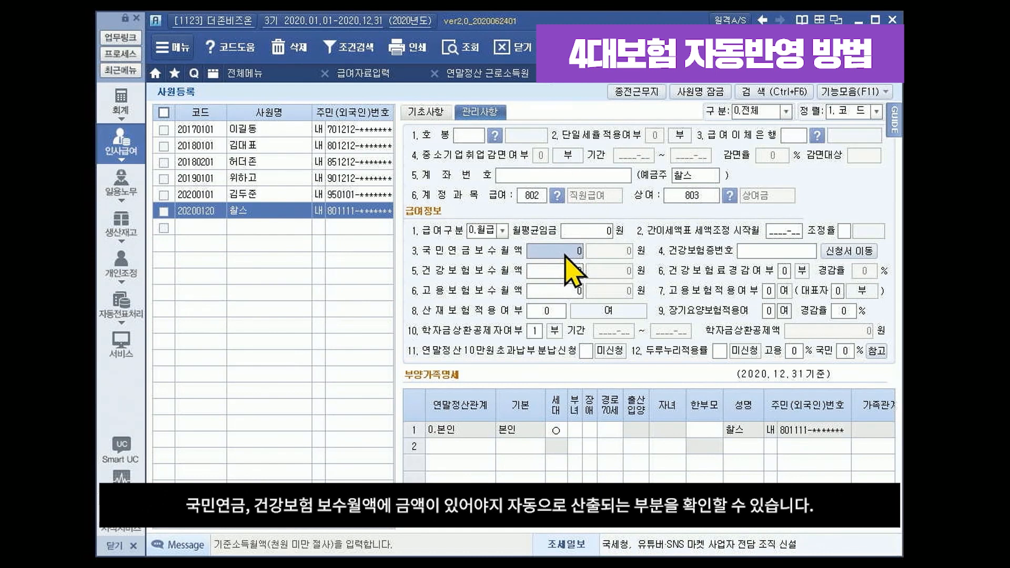
left_click(558, 266)
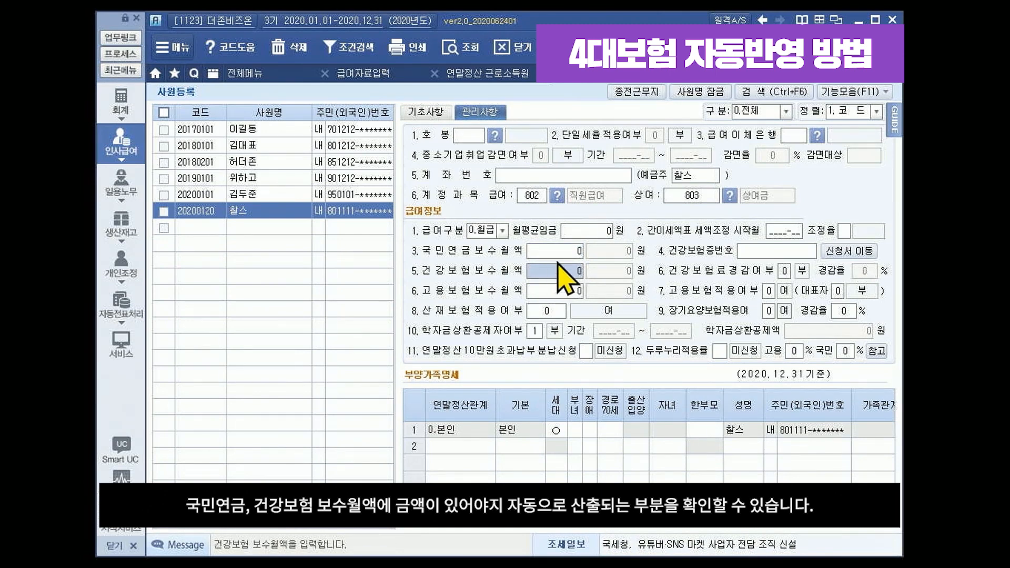
left_click(561, 253)
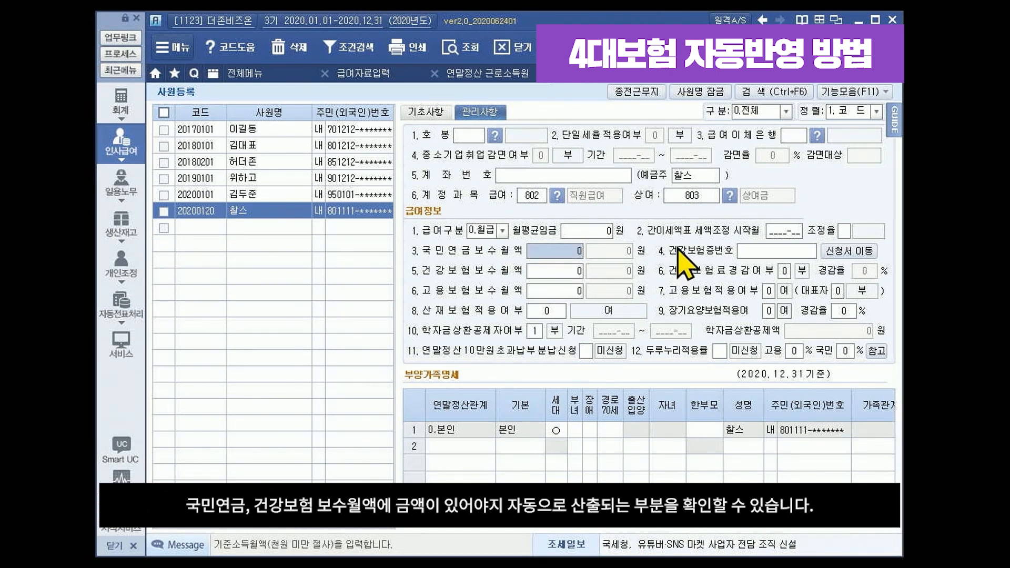
type("6000000")
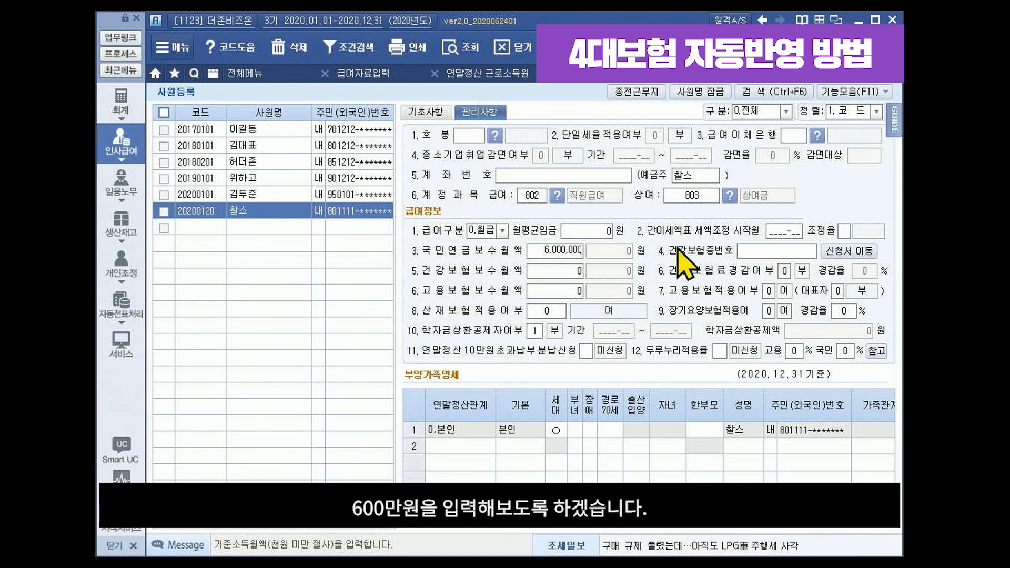
key("Return")
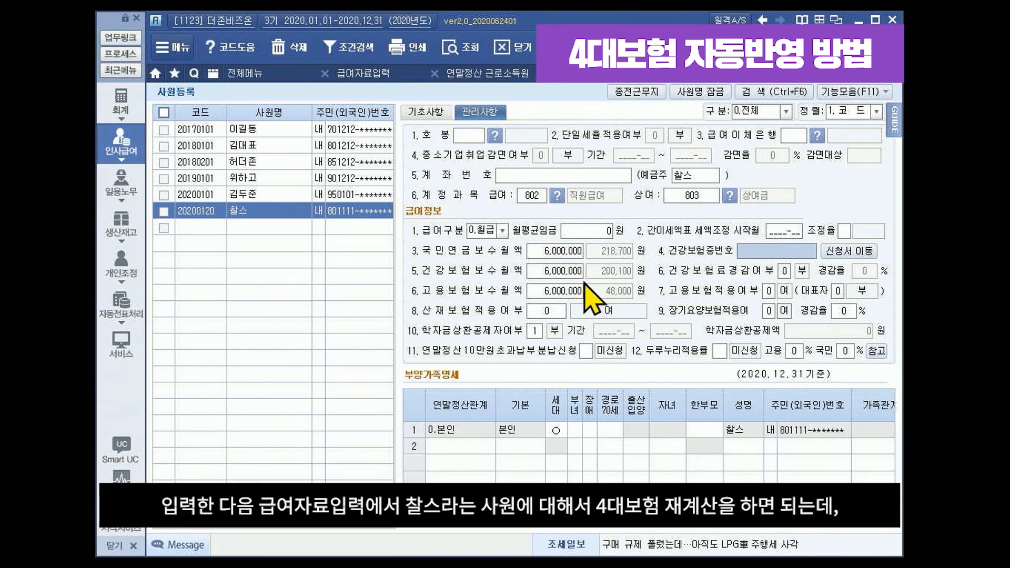
Recalculate the employee's June payroll with 국민연금 재계산, 건강보험 변경, 요양보험 재계산 and 사원정보 변경 under 현재사원.
left_click(410, 77)
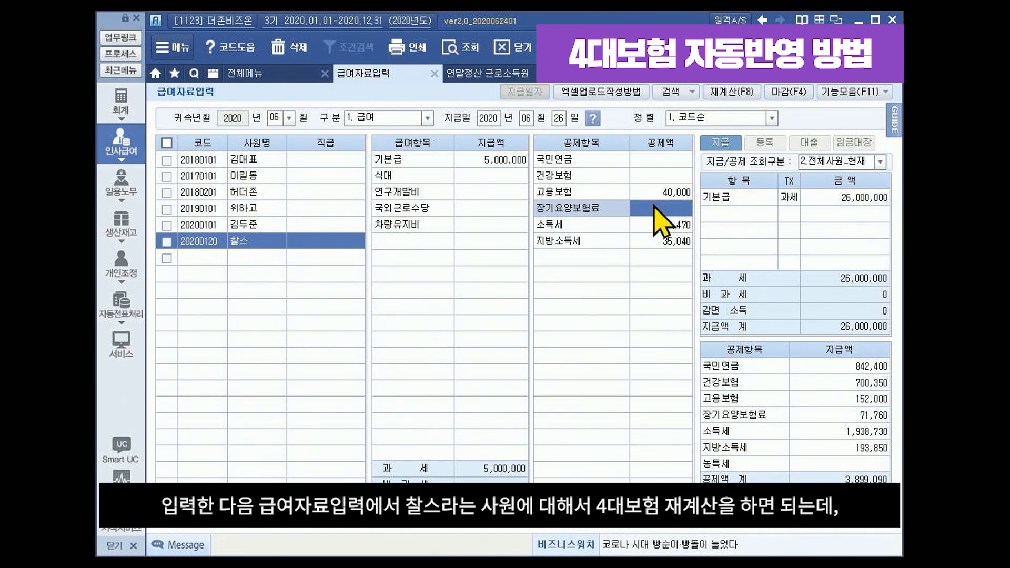
left_click(727, 96)
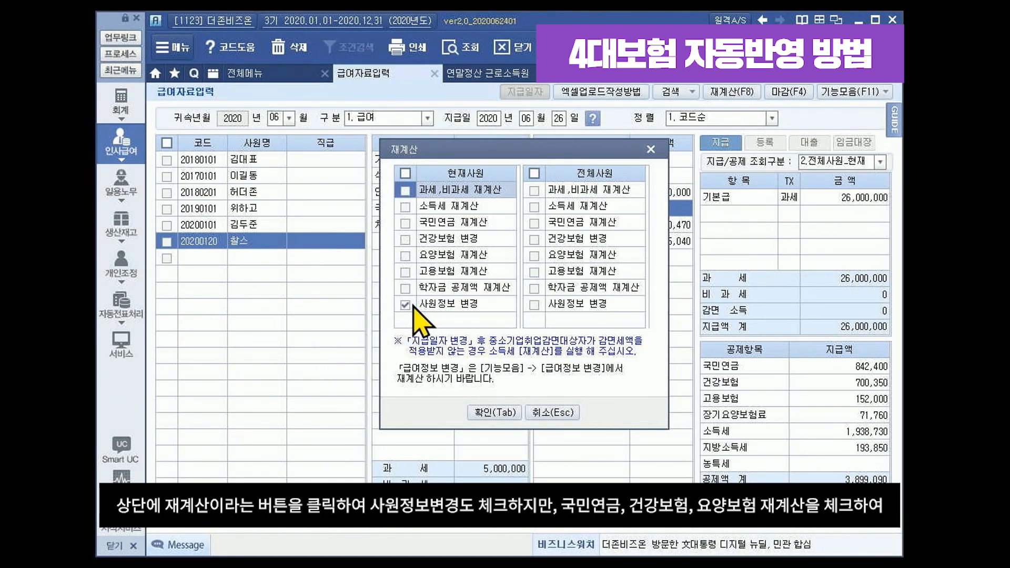
left_click(405, 223)
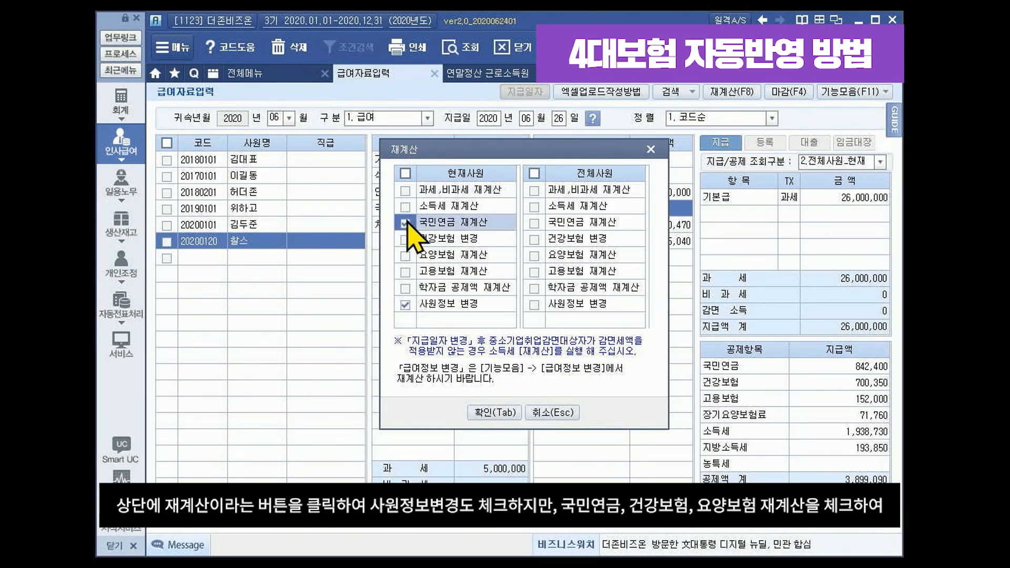
left_click(404, 240)
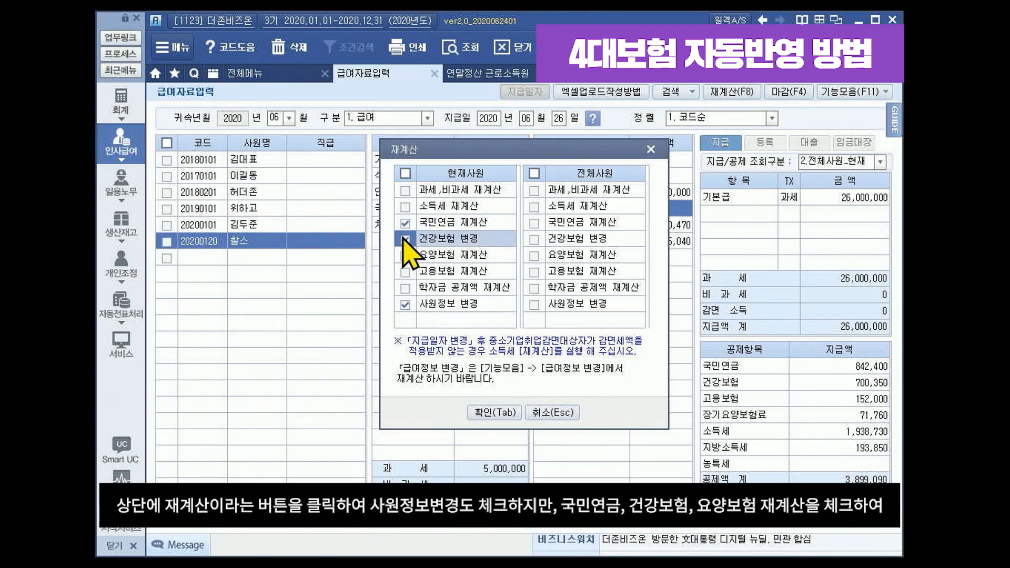
left_click(406, 256)
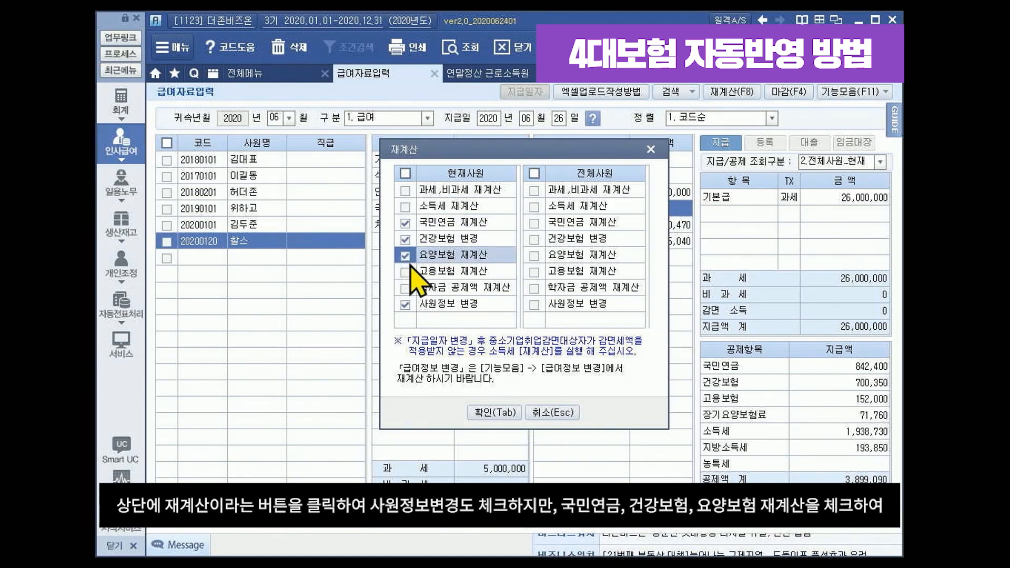
left_click(492, 414)
left_click(517, 330)
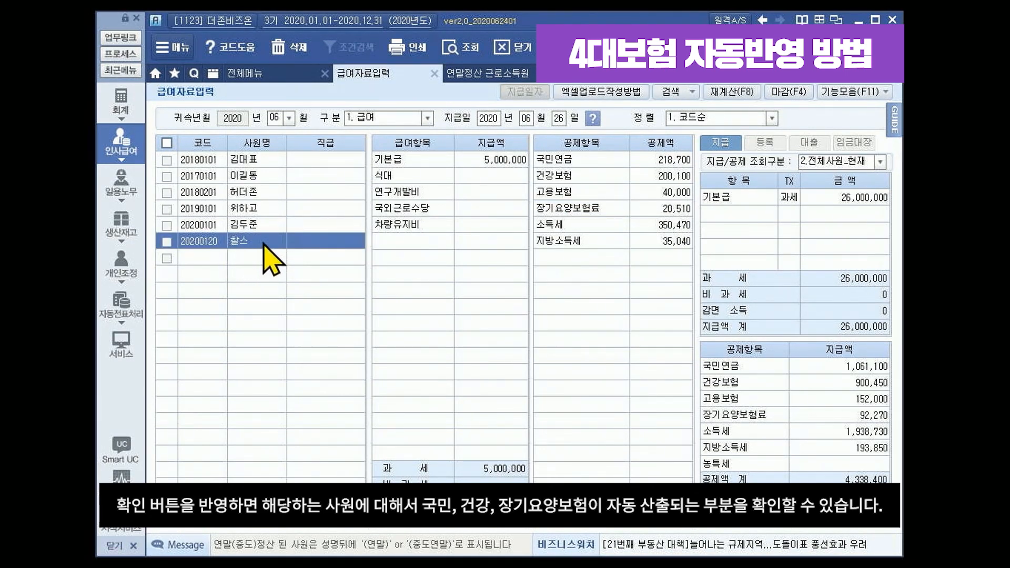
Check the employee's recalculated 국민연금, 건강보험 and 장기요양보험료 deductions and the 고용보험 amount.
left_click(658, 160)
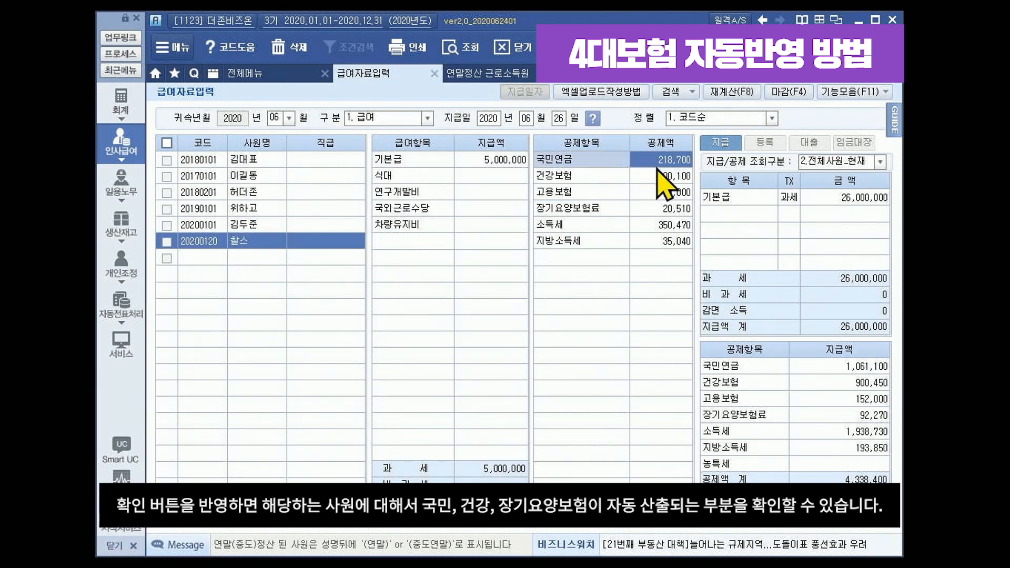
left_click(656, 176)
left_click(660, 211)
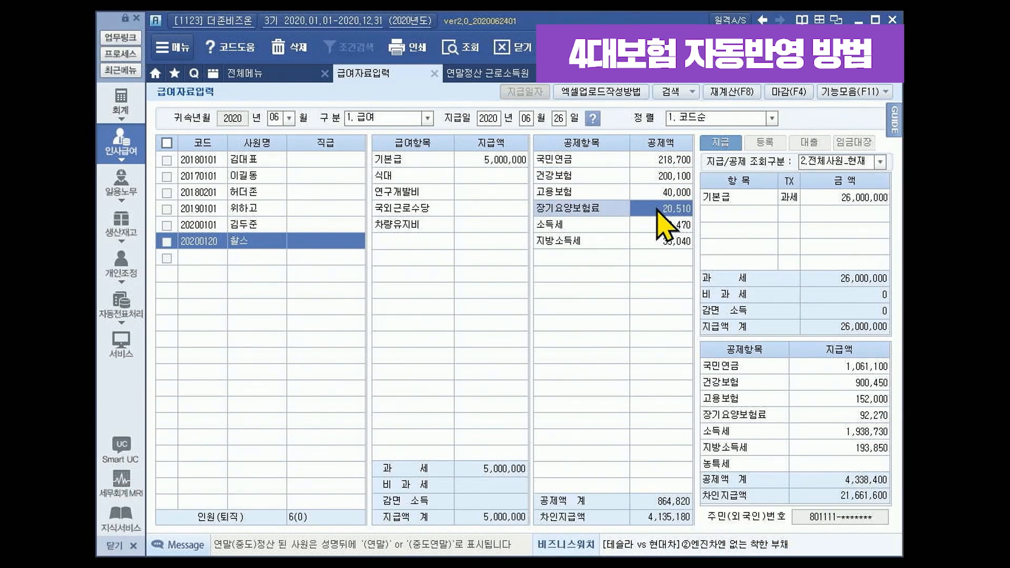
left_click(661, 194)
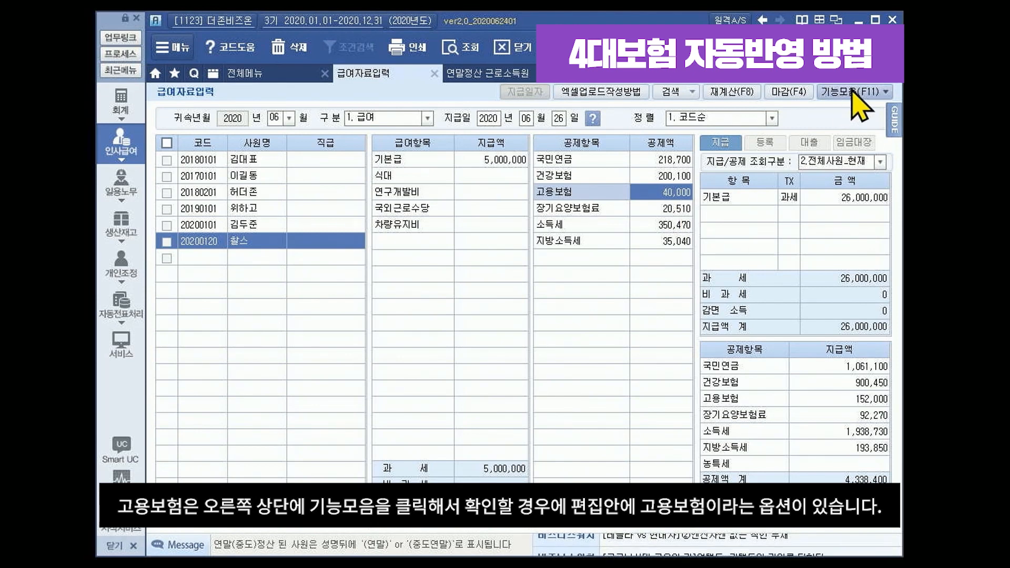
Apply 보수월액기준 as the 고용보험 calculation basis for the payroll.
left_click(877, 92)
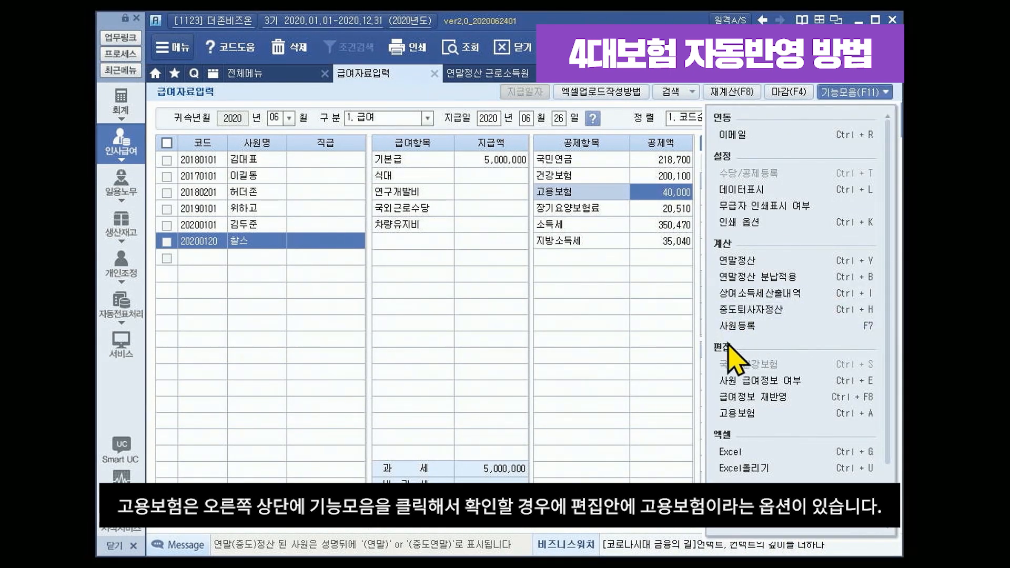
left_click(734, 414)
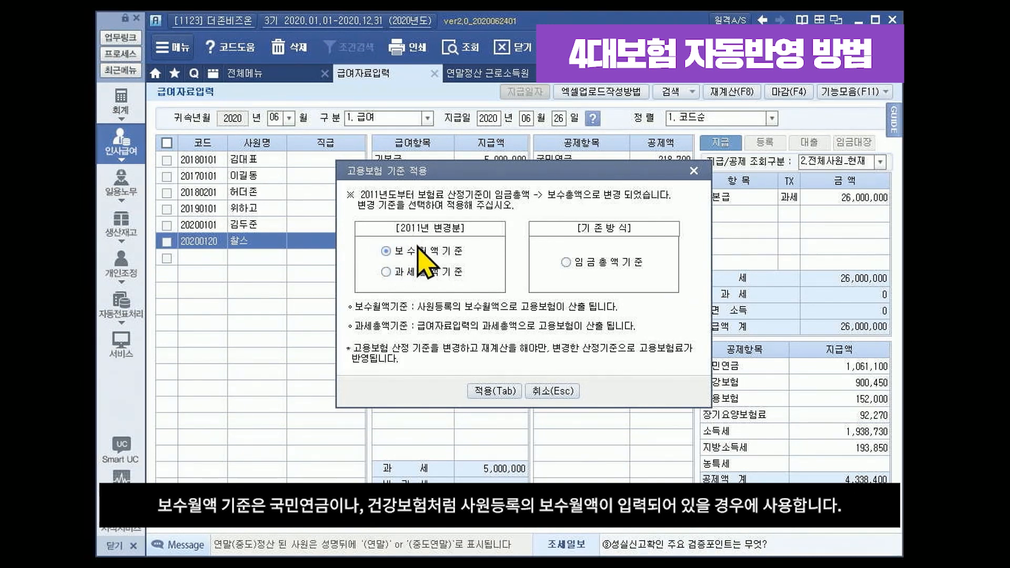
left_click(397, 272)
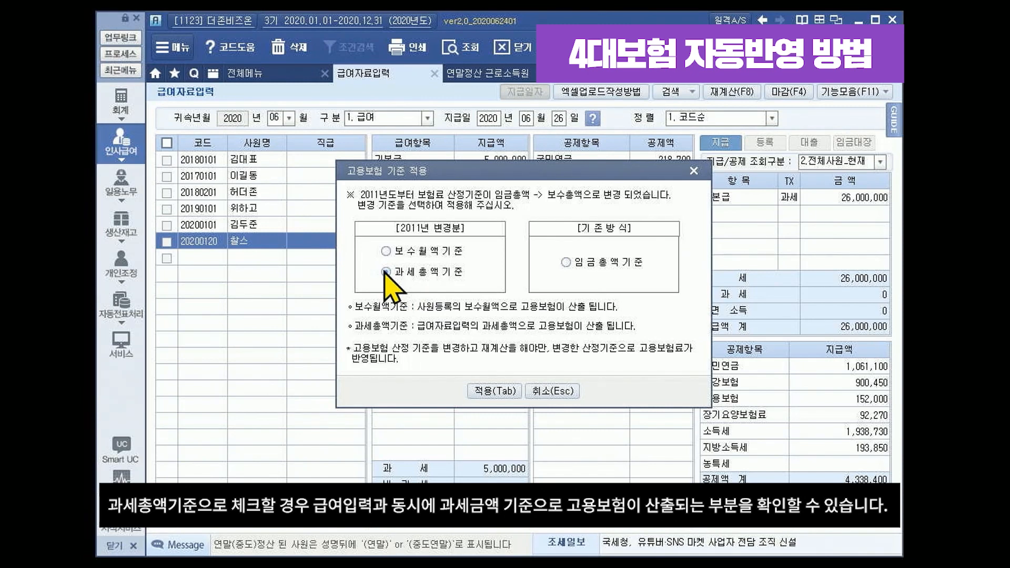
left_click_drag(523, 176, 503, 321)
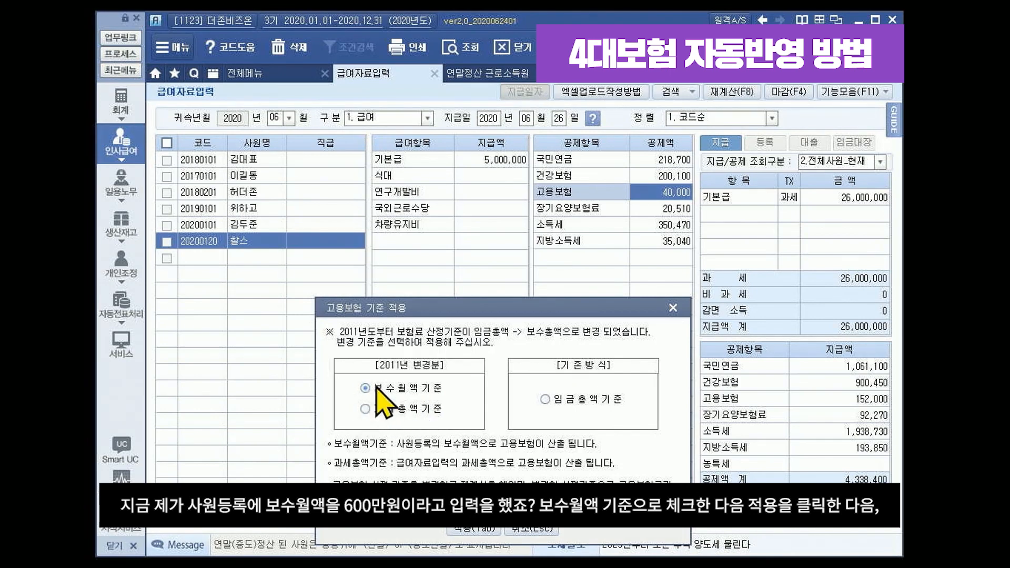
left_click(467, 530)
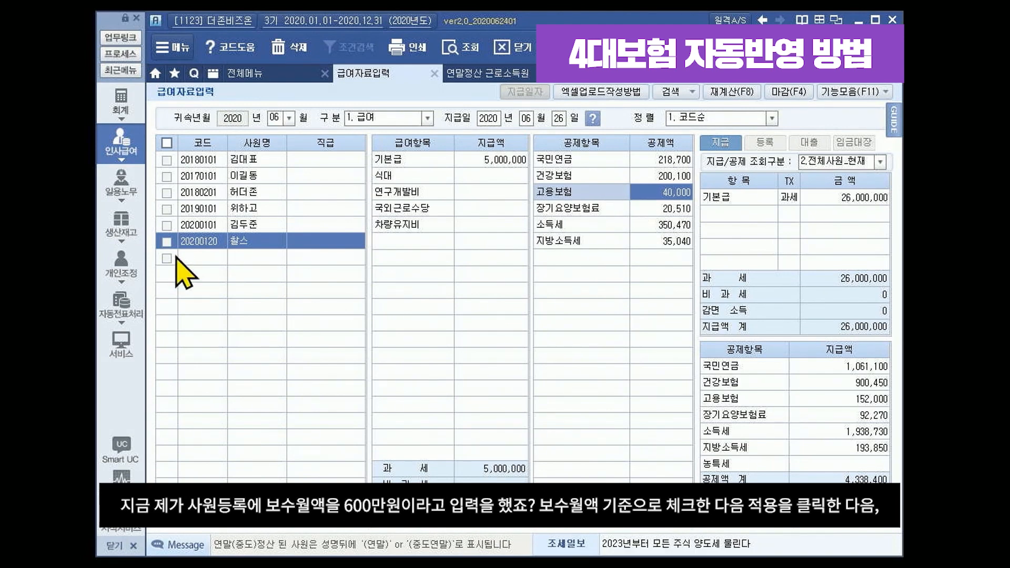
Recalculate the last employee's payroll with only 고용보험 재계산 and 사원정보 변경 under 현재사원, and check the 고용보험 deduction.
left_click(167, 242)
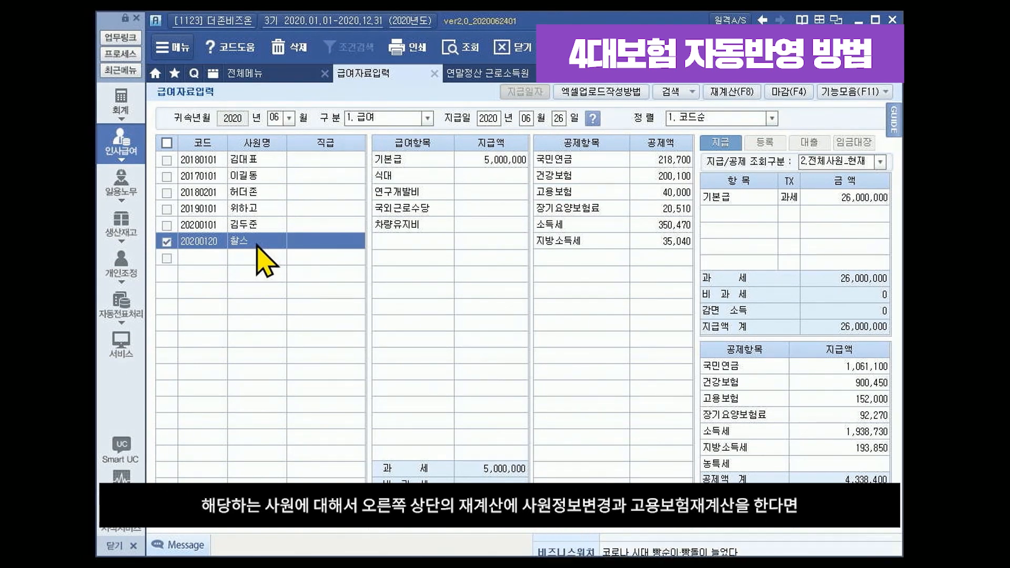
left_click(732, 92)
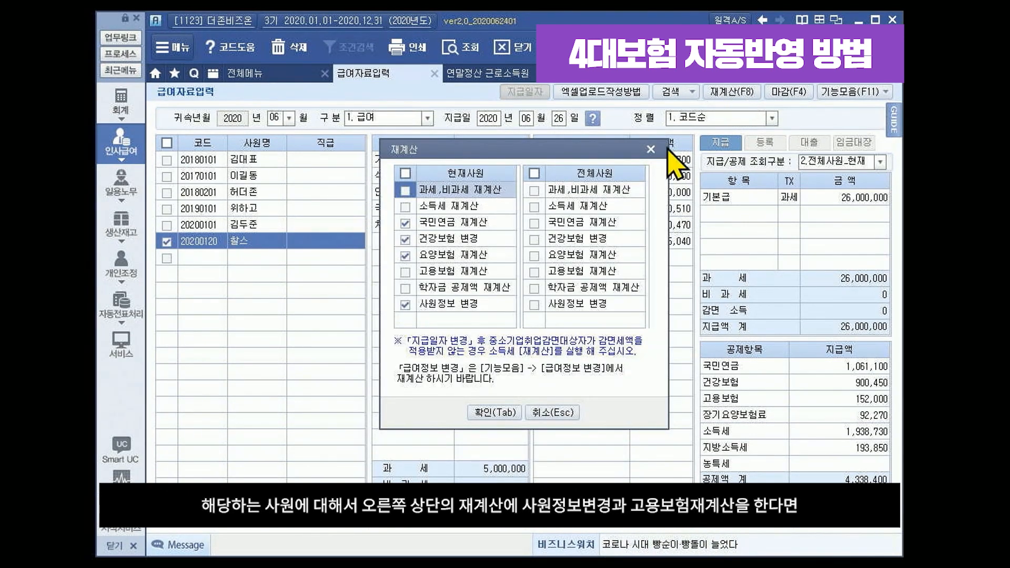
left_click(405, 174)
left_click(405, 304)
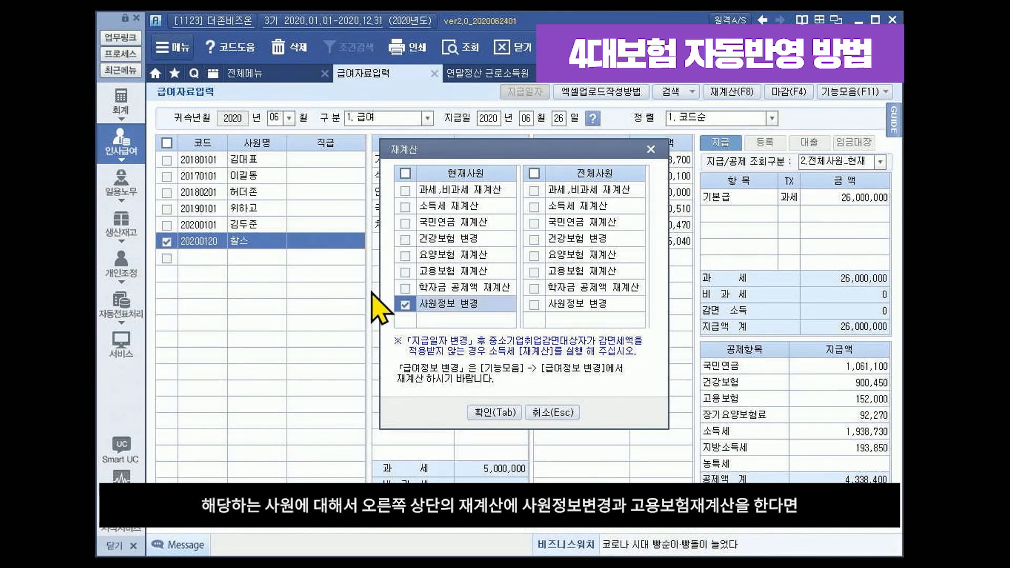
left_click(406, 271)
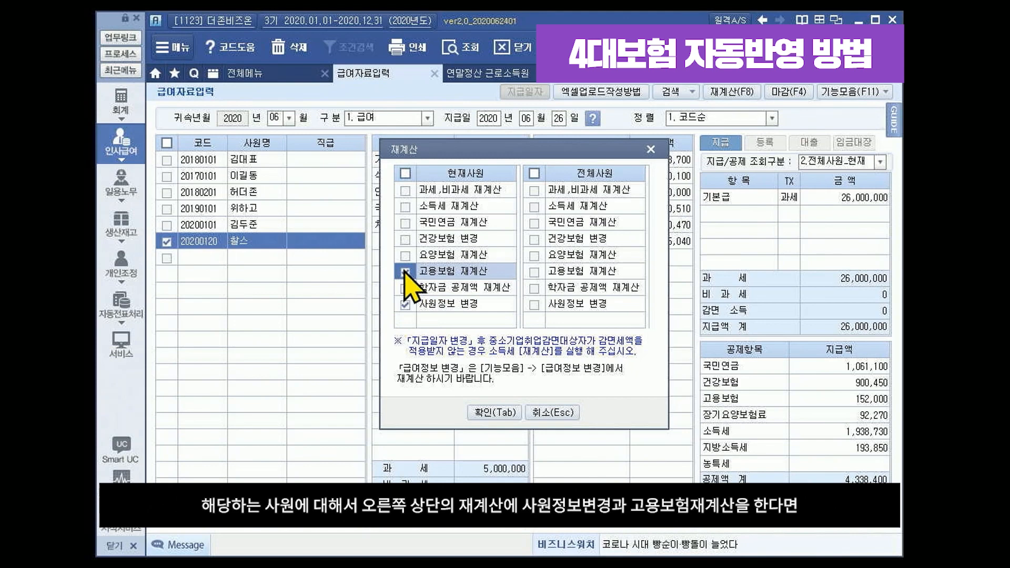
left_click(483, 415)
left_click(516, 330)
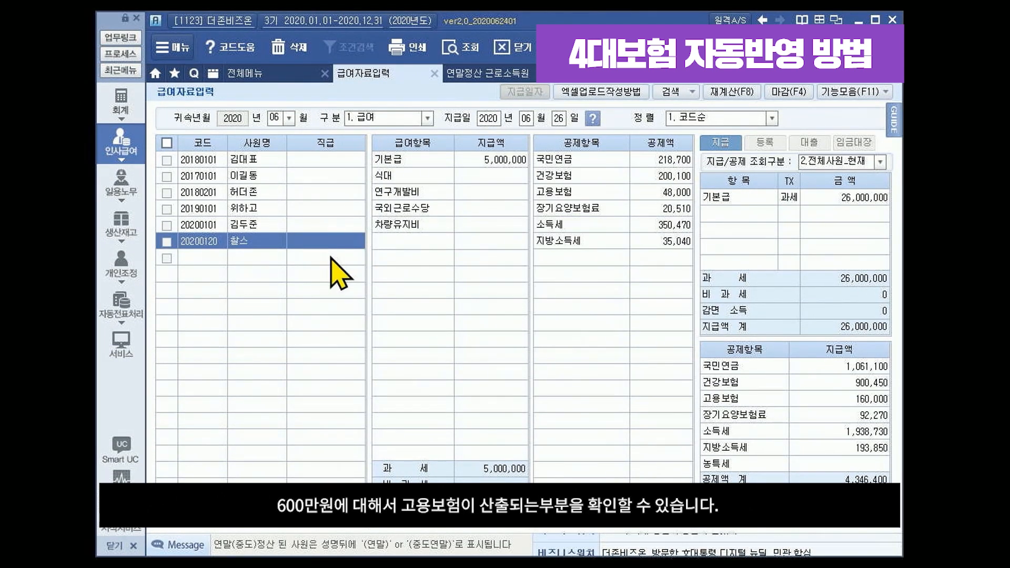
left_click(683, 190)
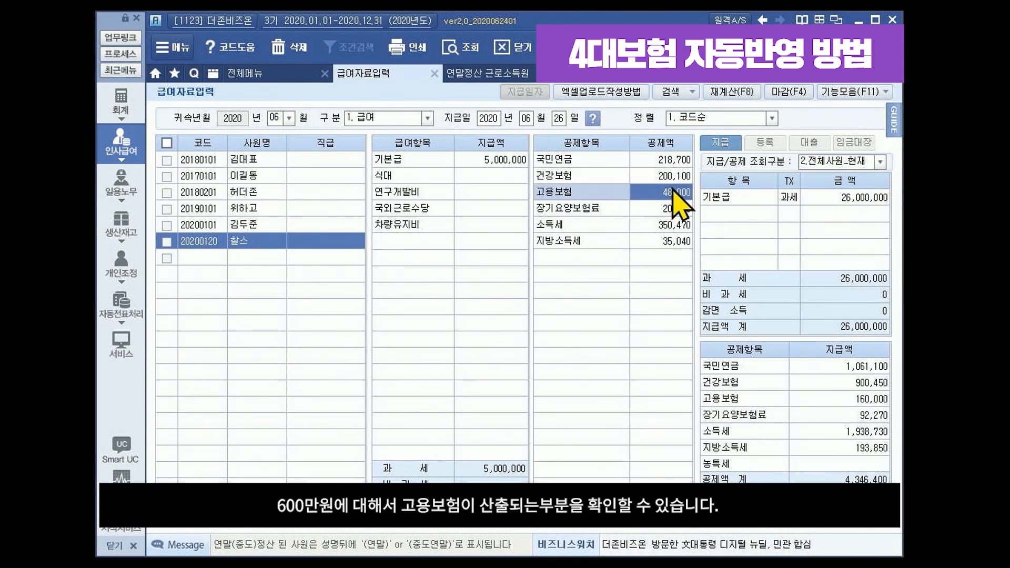